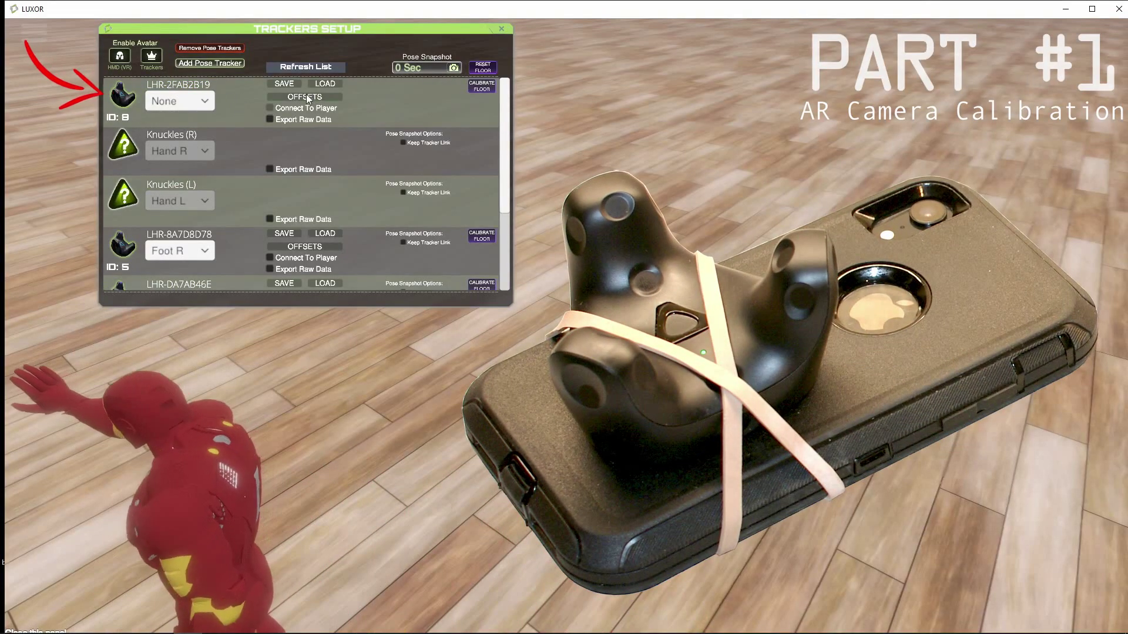
# Step: Assign the Camera role to the tracker with ID 8 and enable Connect To Player for it
pyautogui.click(210, 99)
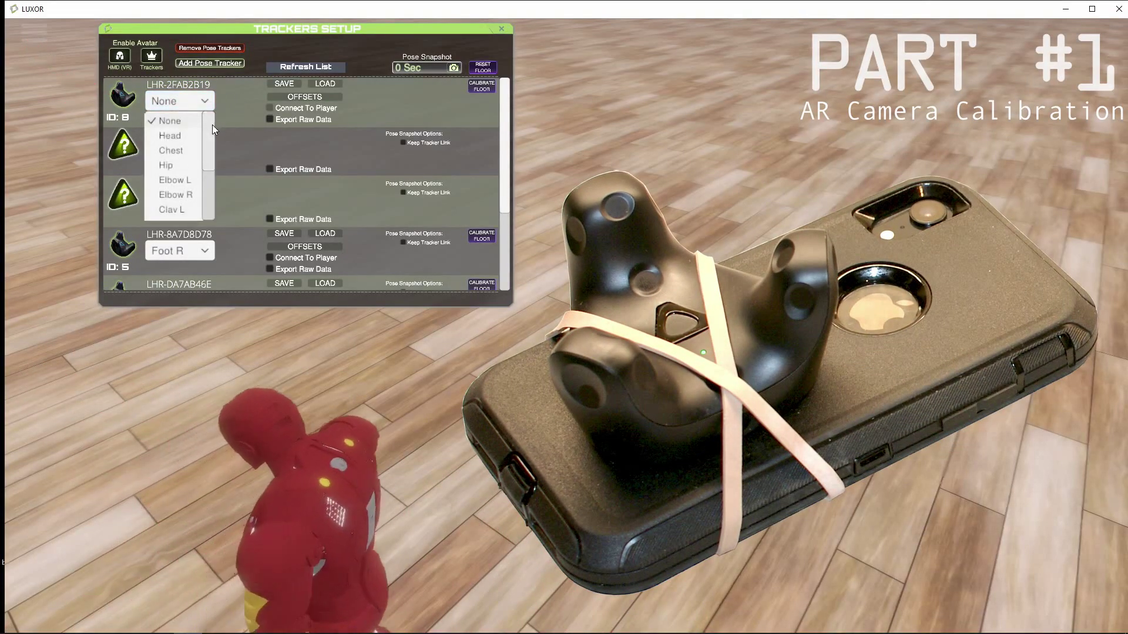
pyautogui.scroll(-3, 185, 205)
pyautogui.click(183, 210)
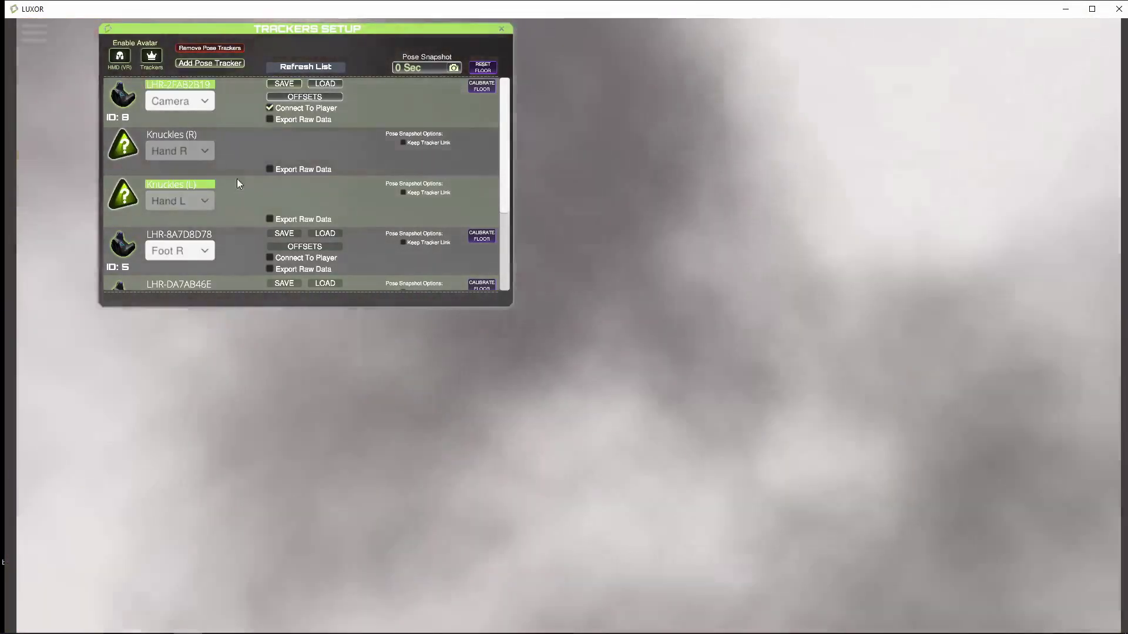
pyautogui.click(270, 108)
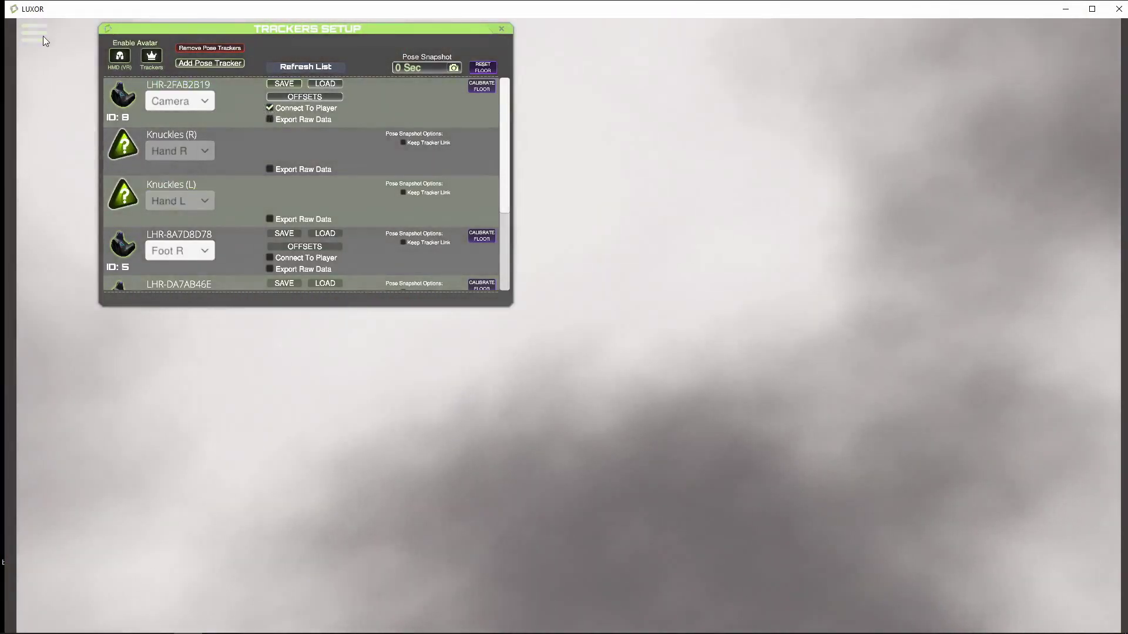
# Step: Turn on Free Fly and rotate the camera tracker's offset by 180° about the y axis
pyautogui.click(40, 37)
pyautogui.click(32, 85)
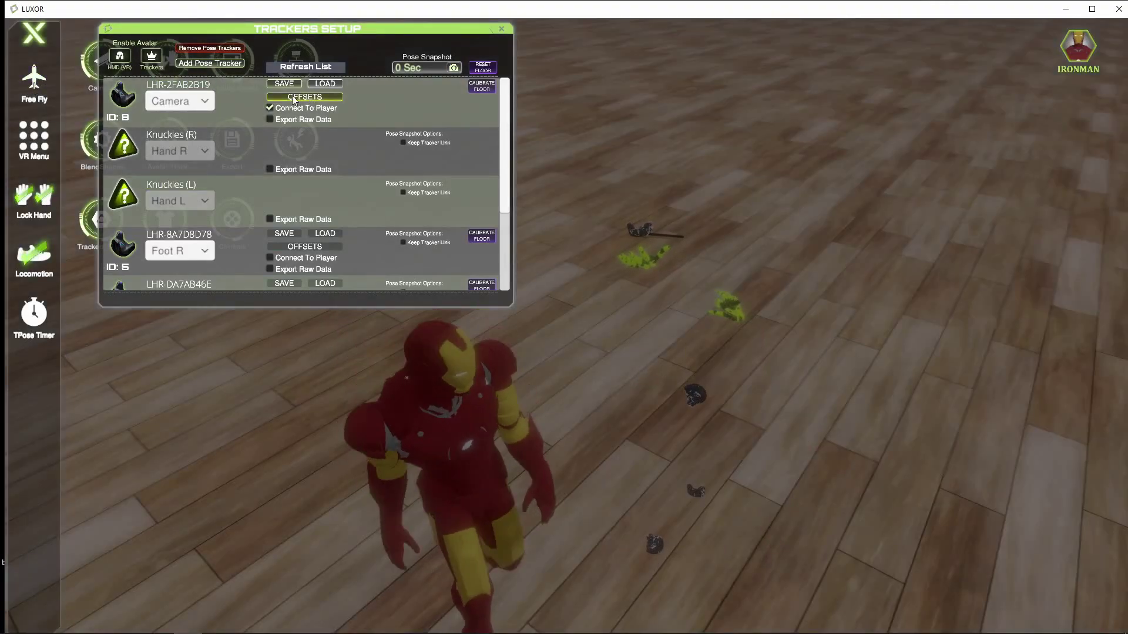
pyautogui.click(308, 96)
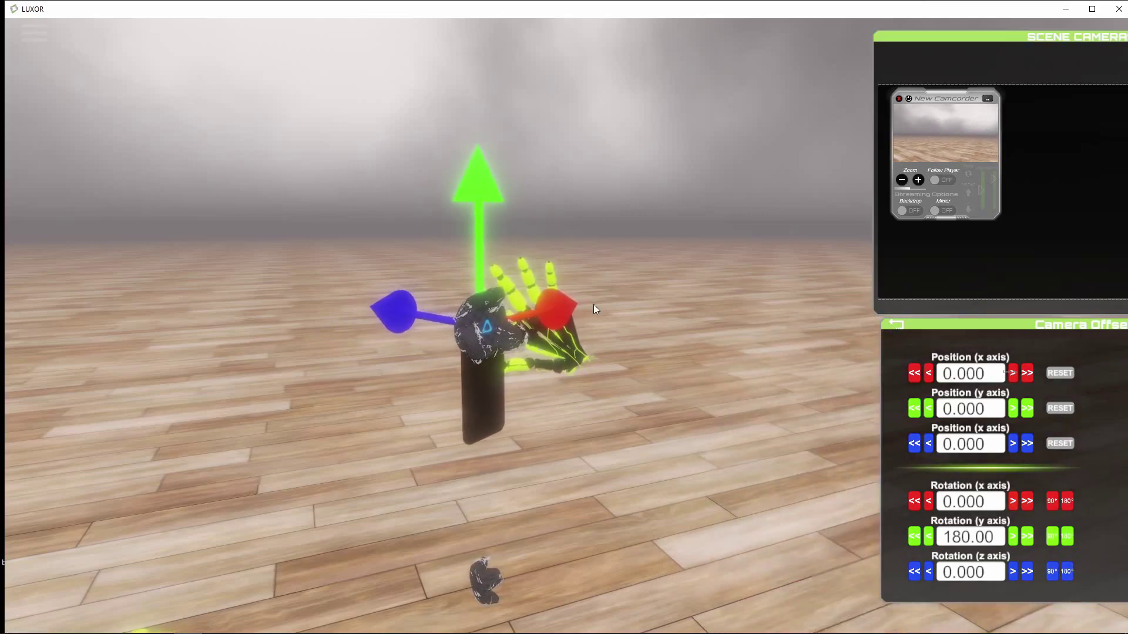
pyautogui.click(1067, 536)
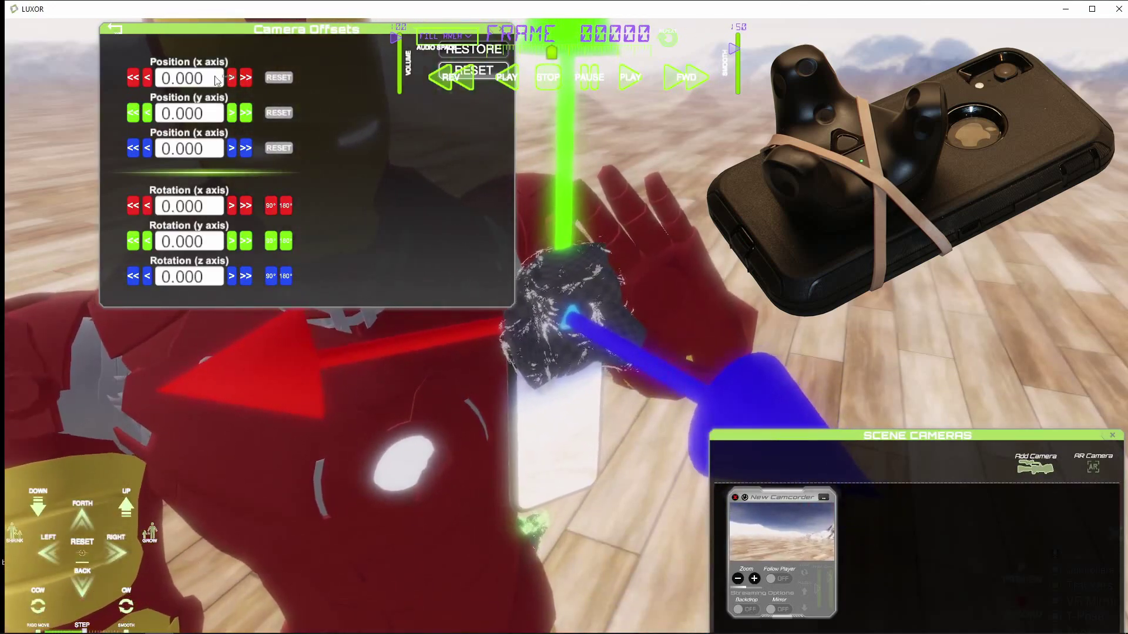
pyautogui.scroll(-2, 212, 78)
pyautogui.scroll(-5, 200, 75)
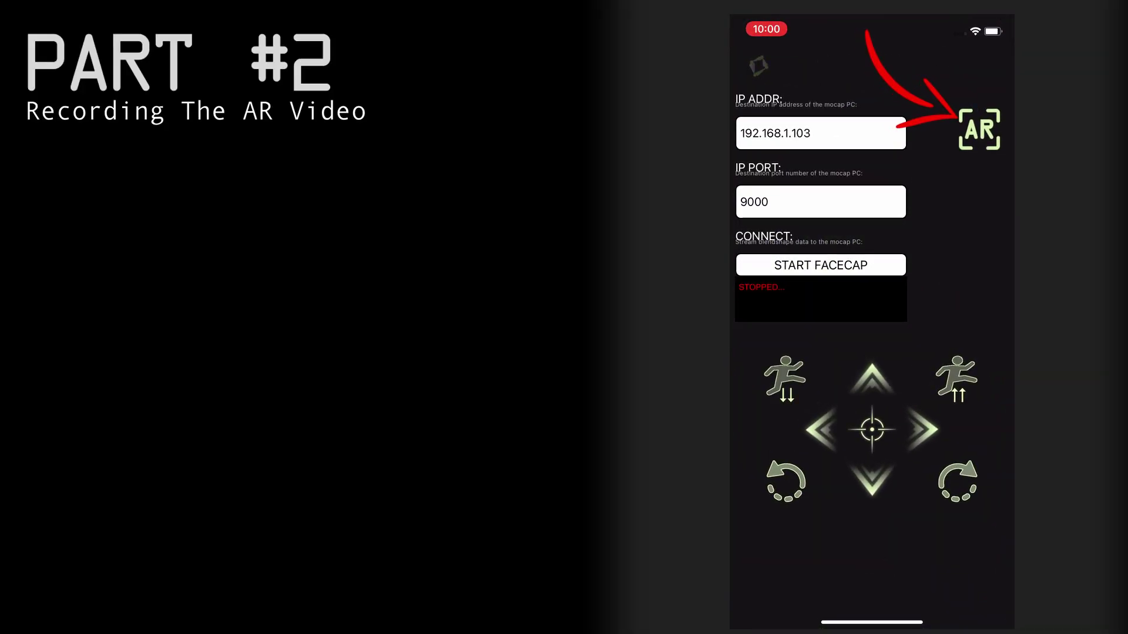
# Step: Open the AR recording settings in the phone app and open the record time for editing
pyautogui.click(980, 130)
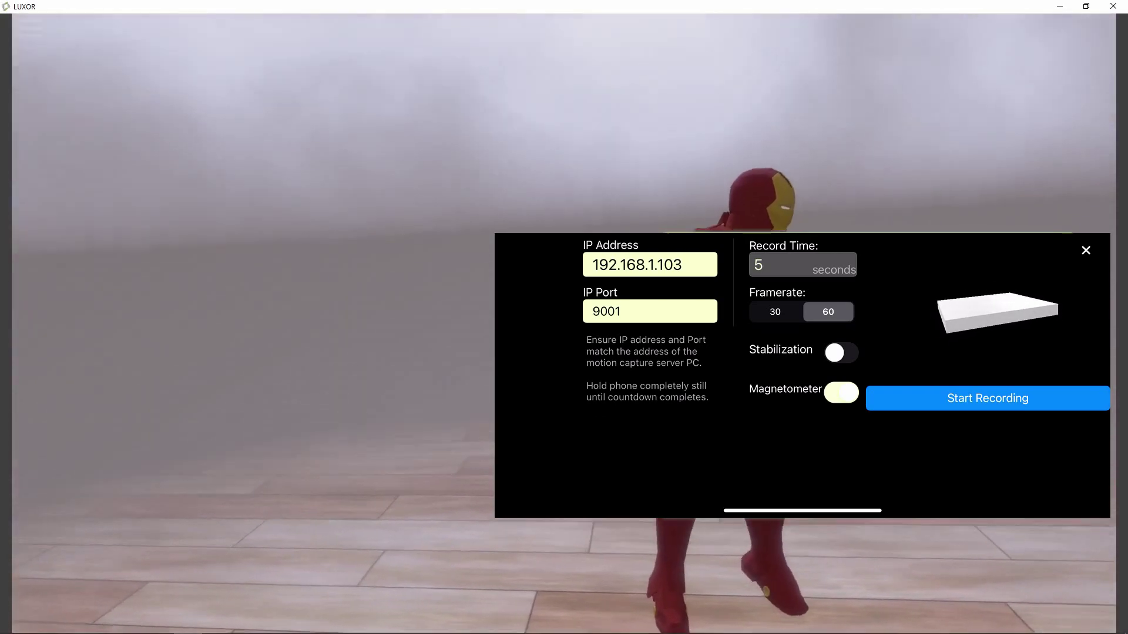
pyautogui.click(775, 265)
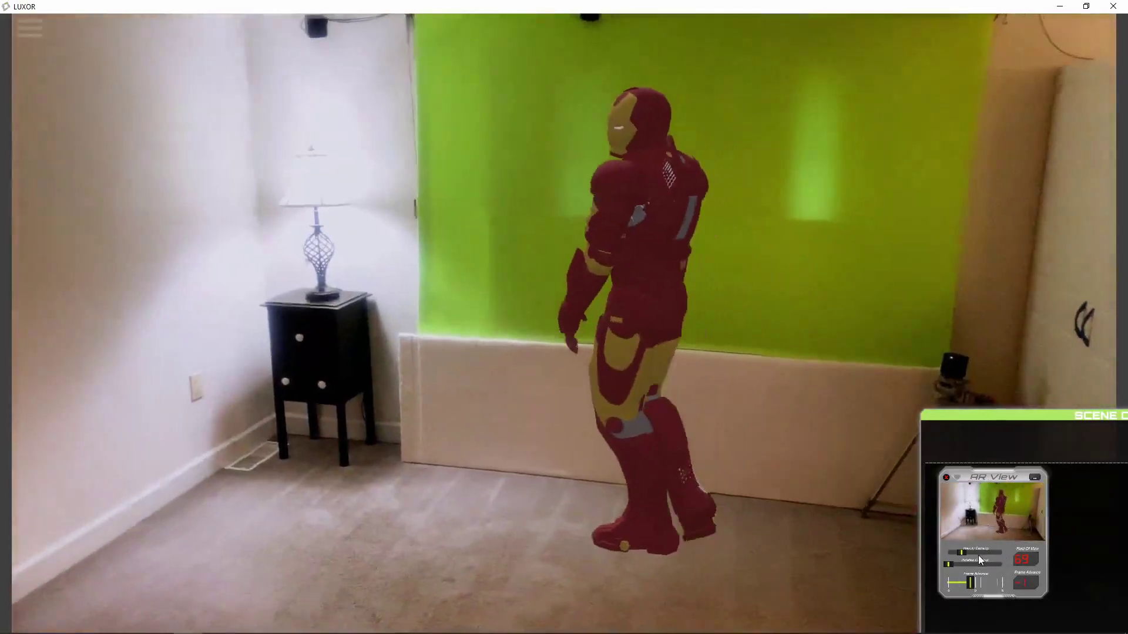
# Step: Export the recorded mocap scene for Blender by building it in a directory named ironman_7
pyautogui.click(30, 26)
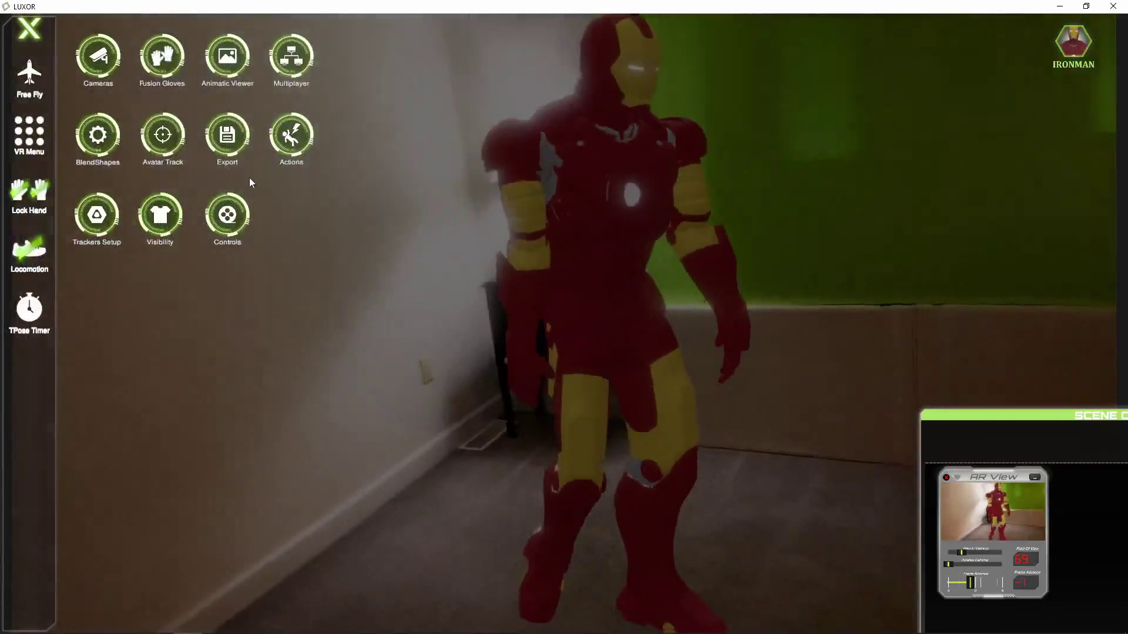
pyautogui.click(228, 138)
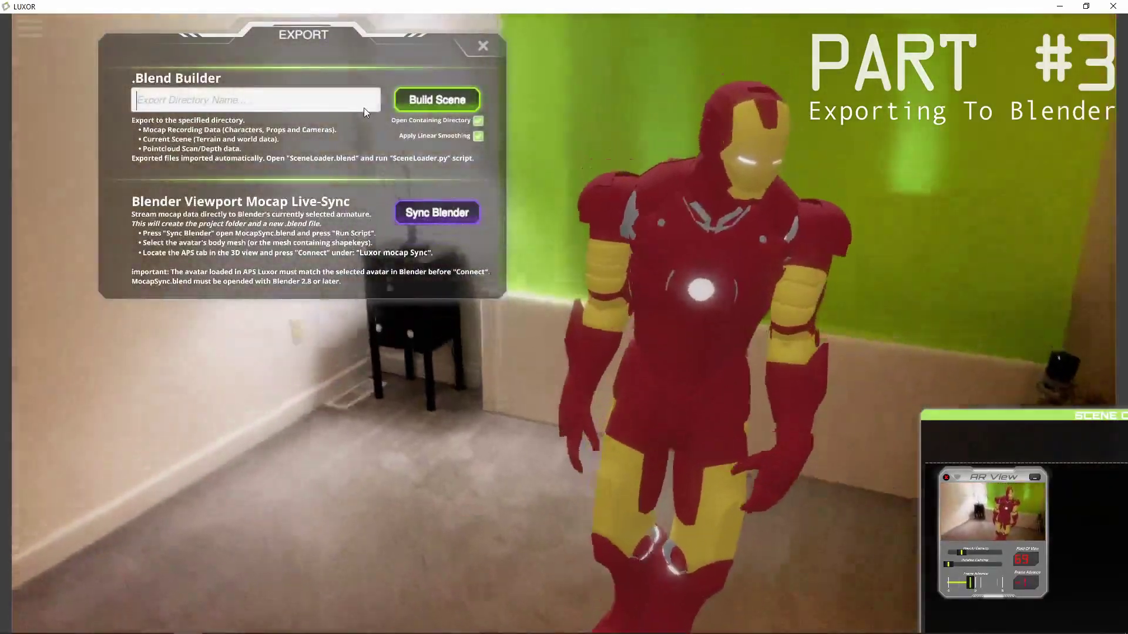
pyautogui.write('ironman_7')
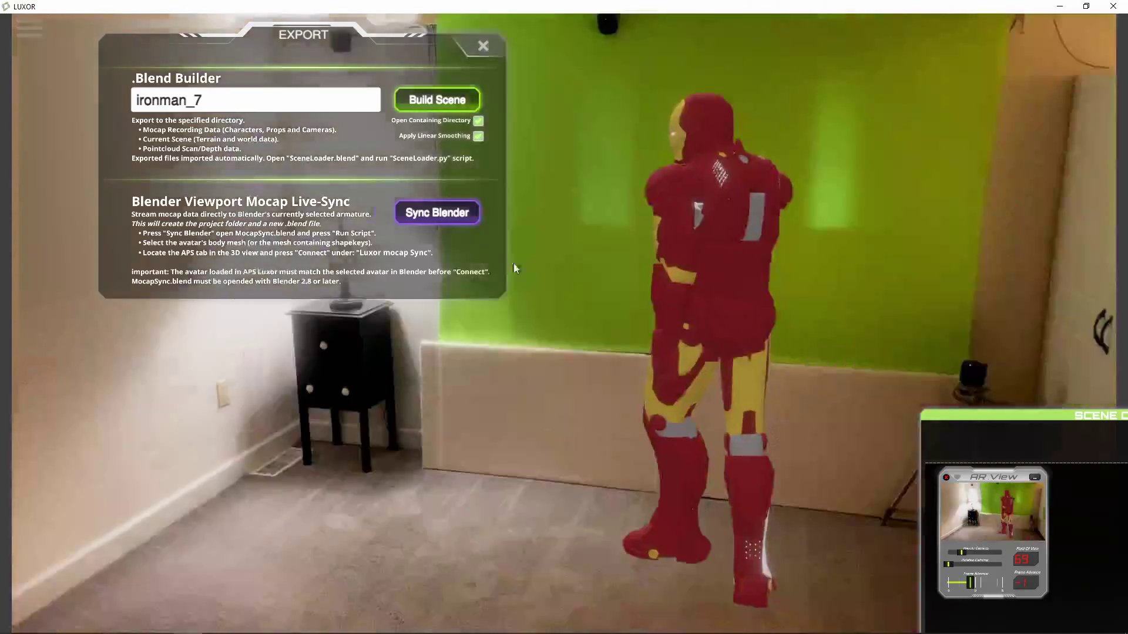
pyautogui.click(437, 100)
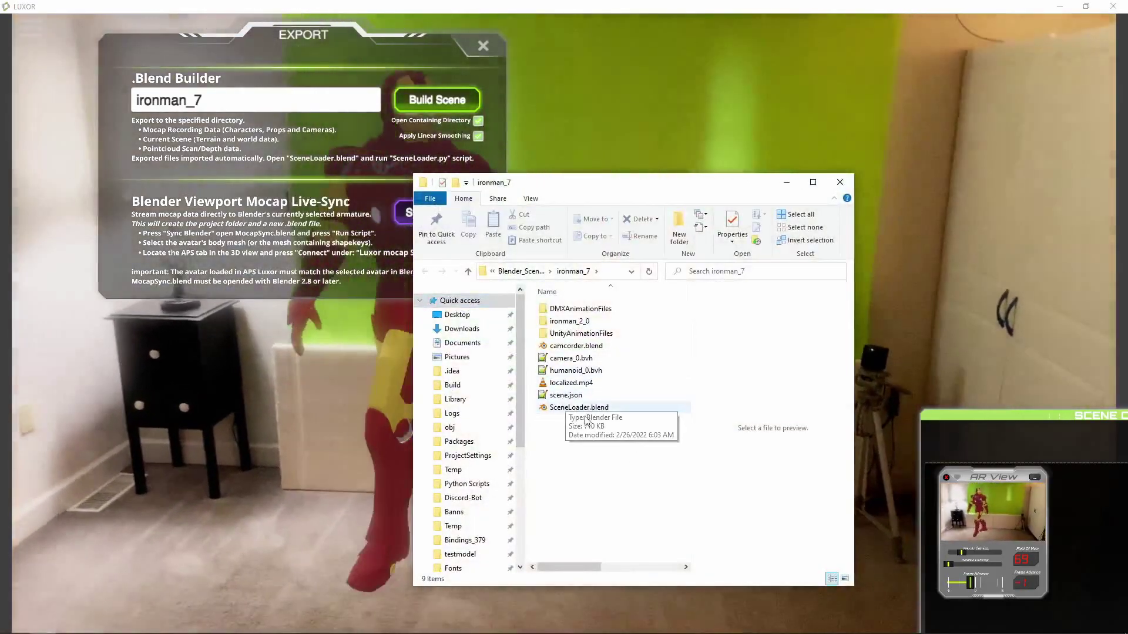
# Step: Open the exported SceneLoader.blend in Blender, review the script's import options and run the scene loader script
pyautogui.doubleClick(582, 407)
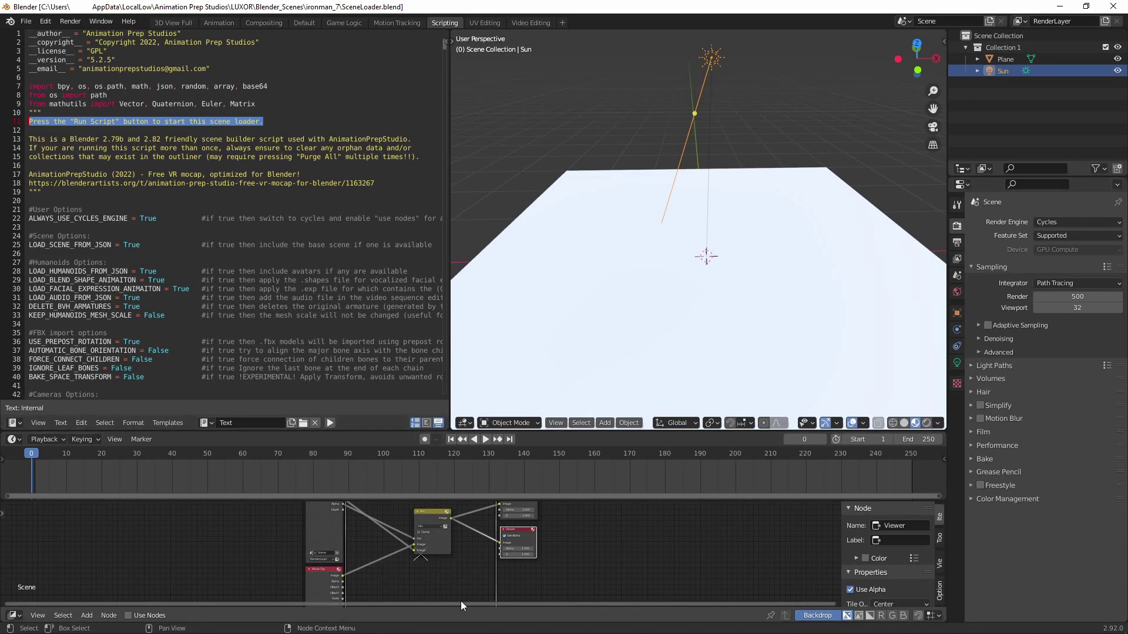
pyautogui.scroll(-3, 65, 361)
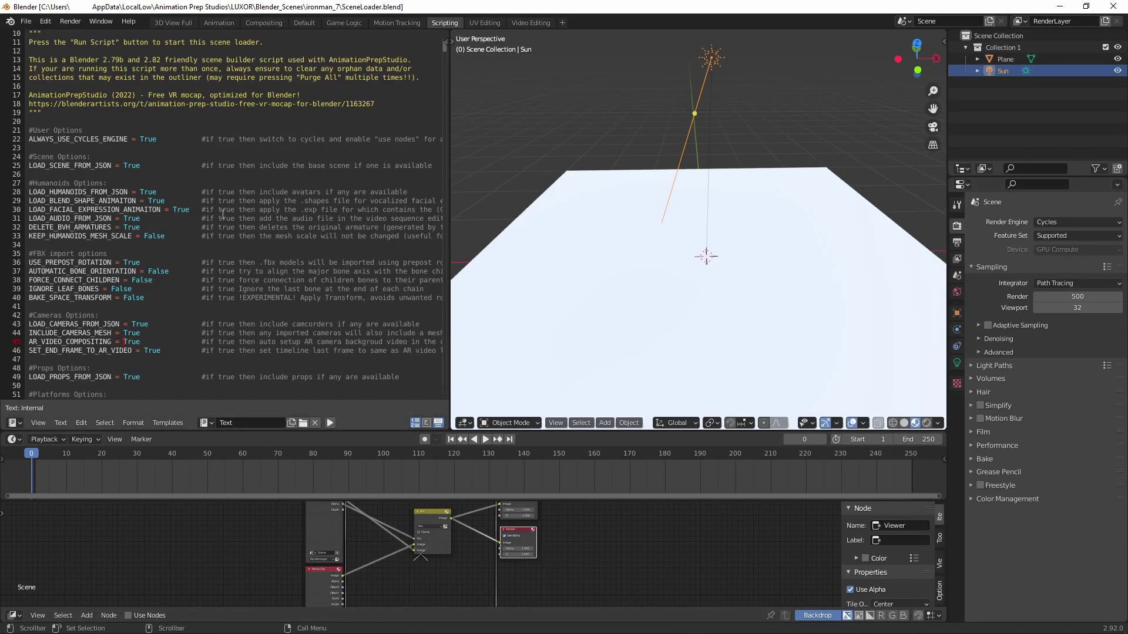
pyautogui.scroll(3, 289, 190)
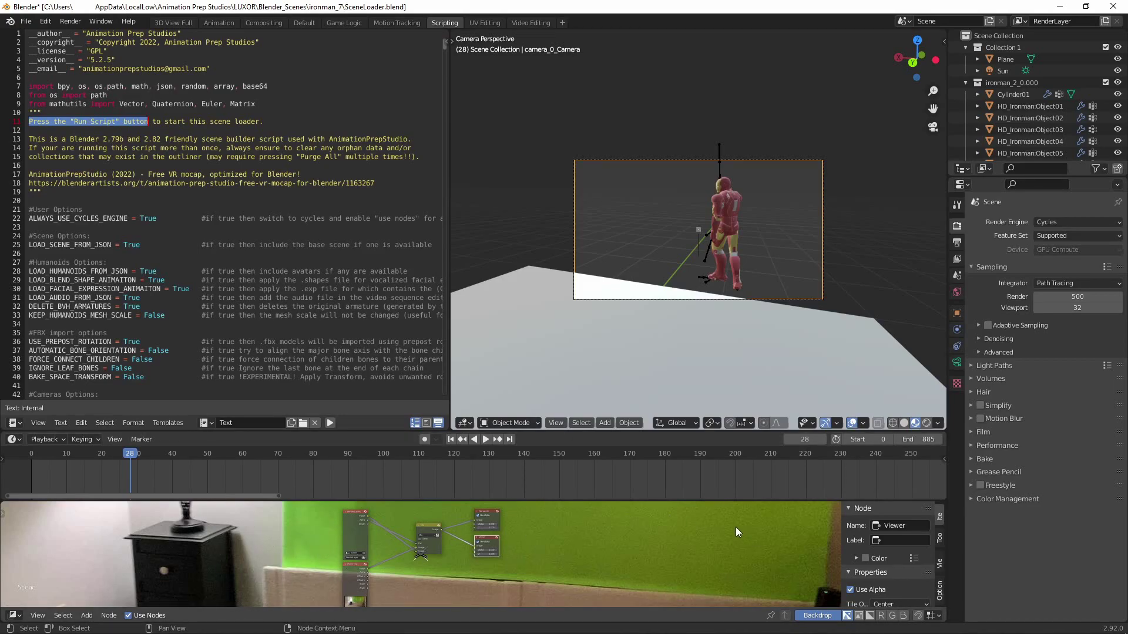
# Step: Enable background images for the scene camera and add one with Movie Clip as its source
pyautogui.scroll(2, 577, 305)
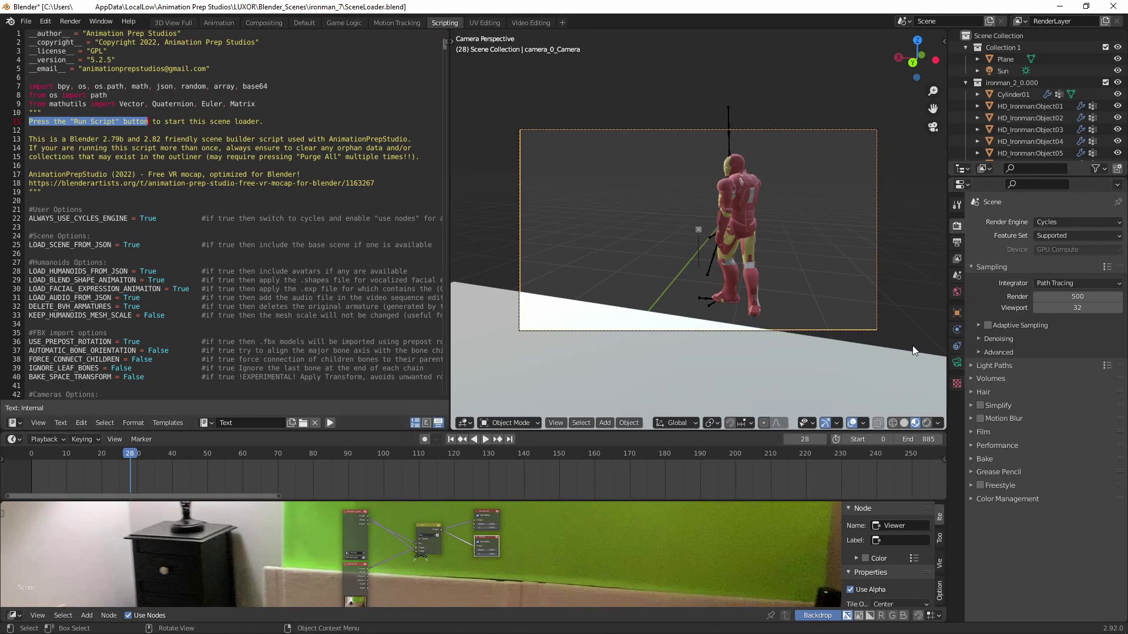
pyautogui.click(957, 363)
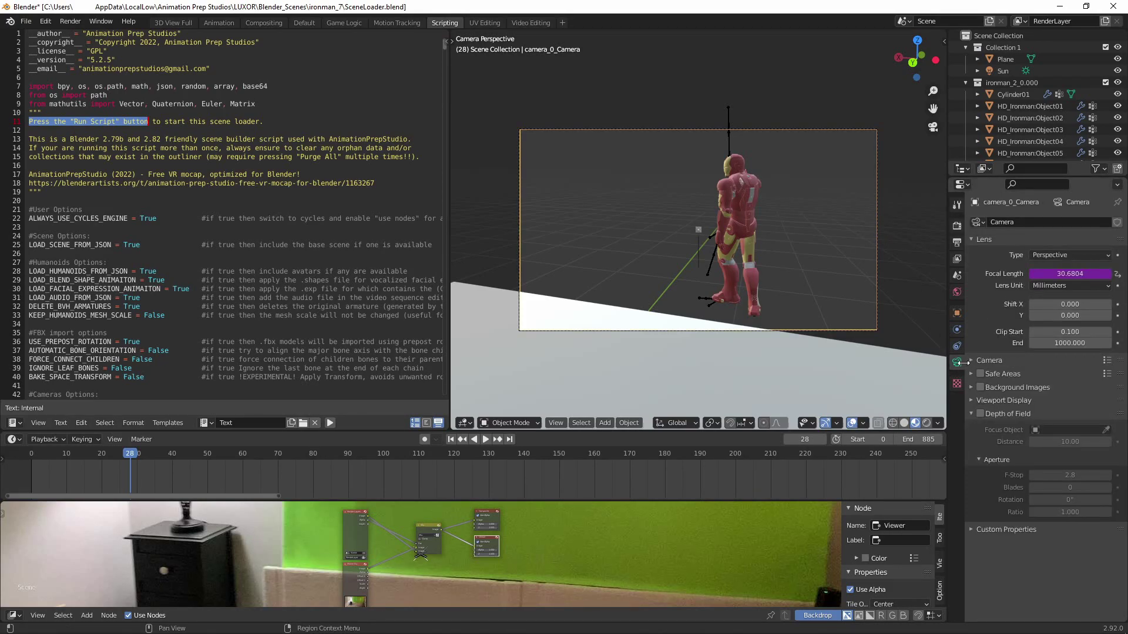
pyautogui.click(981, 387)
pyautogui.click(1000, 385)
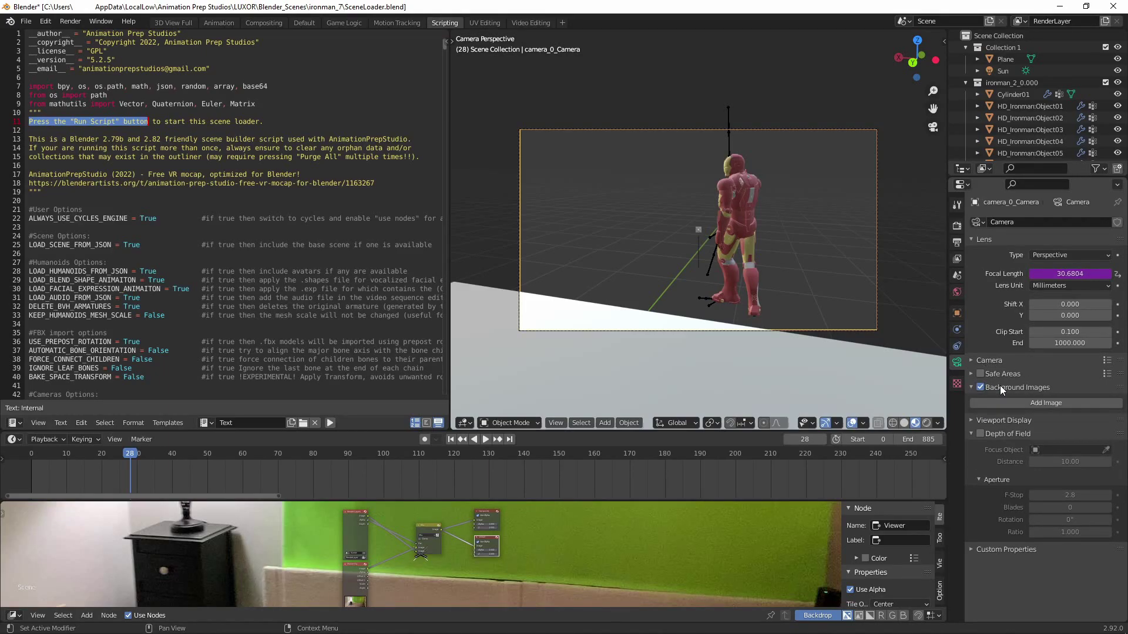
pyautogui.click(1026, 403)
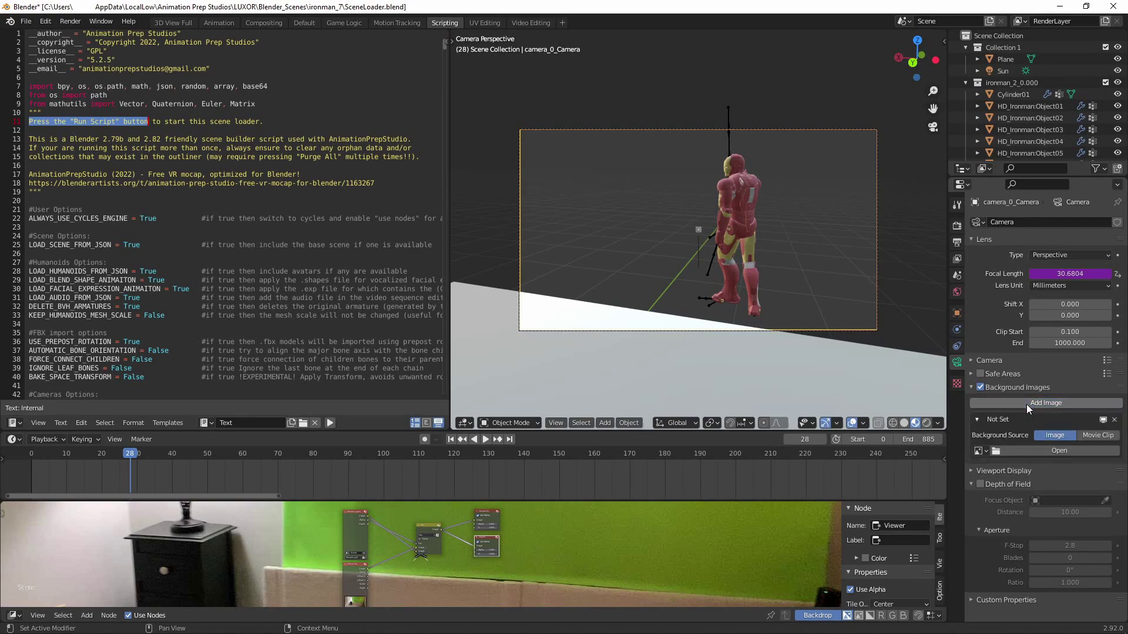
pyautogui.click(1103, 436)
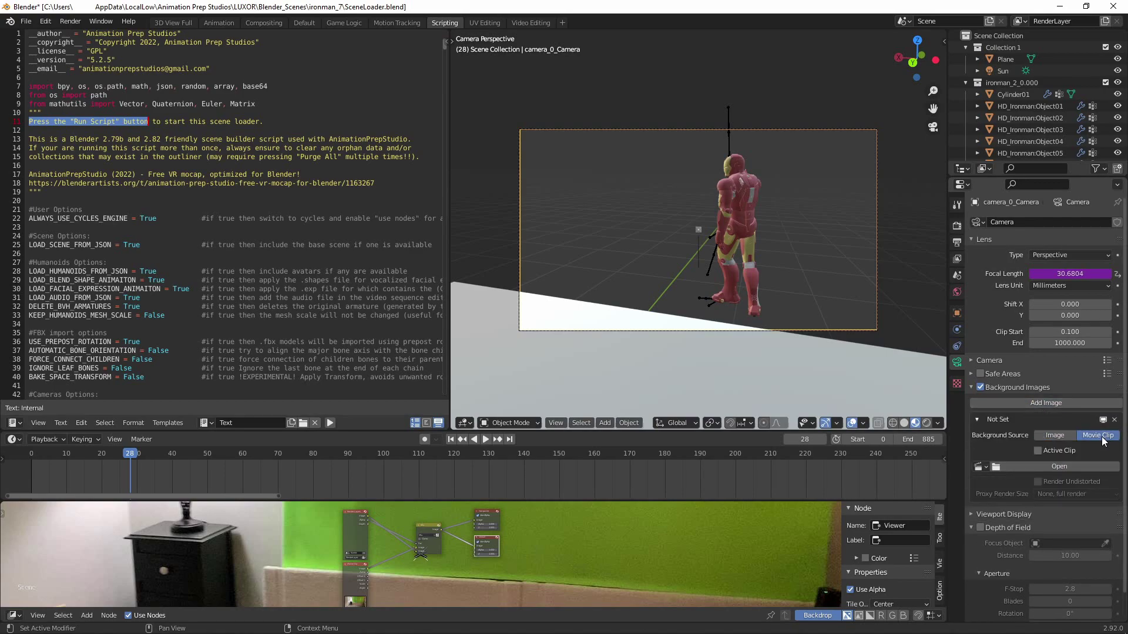
# Step: Use localized.mp4 as the camera's background clip and raise its opacity
pyautogui.click(976, 466)
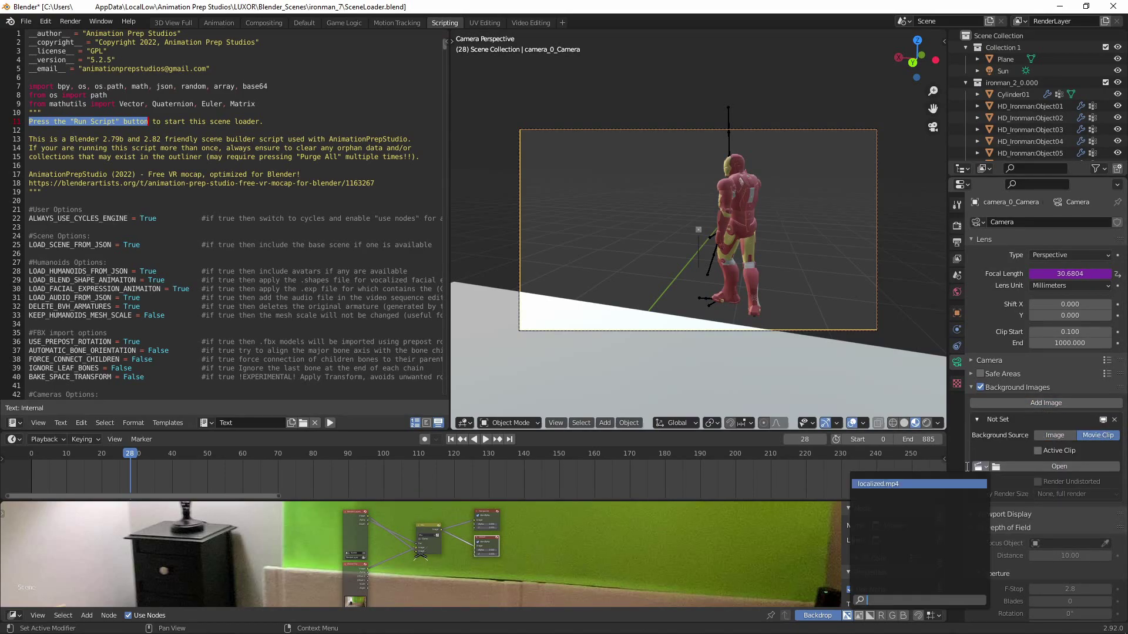
pyautogui.click(877, 484)
pyautogui.scroll(3, 770, 205)
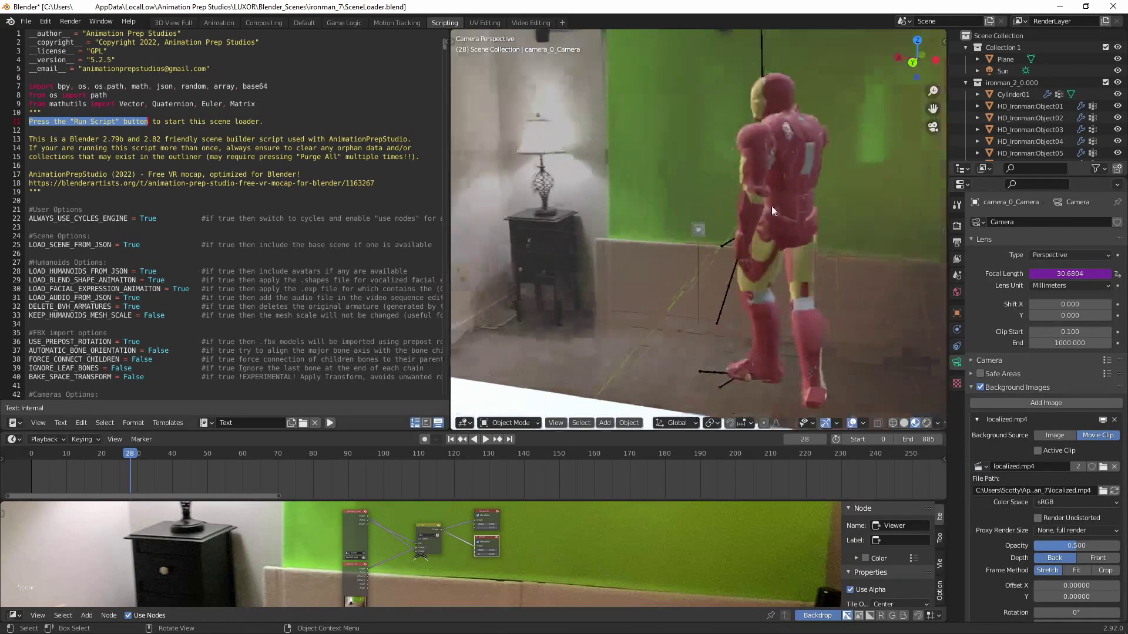
pyautogui.moveTo(1067, 548); pyautogui.dragTo(1119, 548)
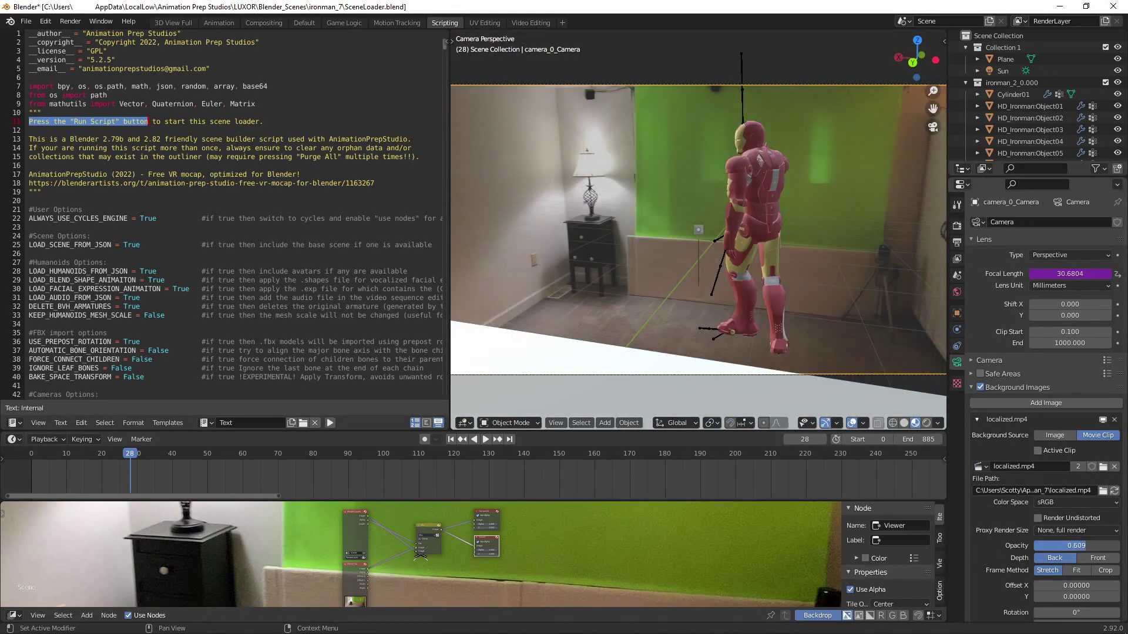
# Step: Move the ground plane about -1.02 along the global Y axis
pyautogui.click(541, 362)
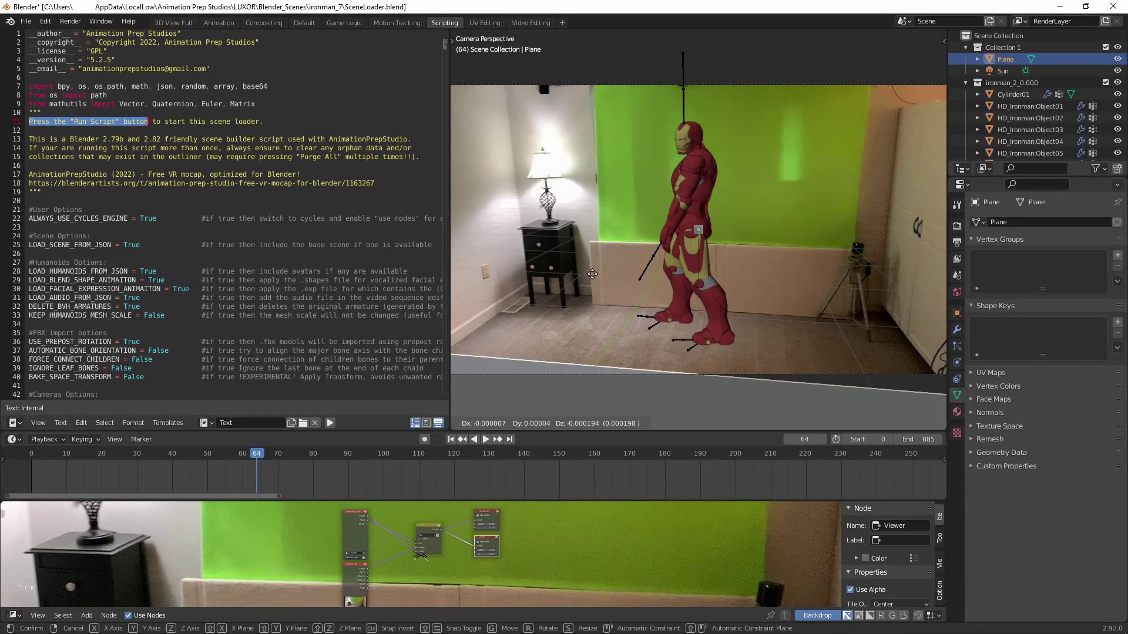
pyautogui.press('y')
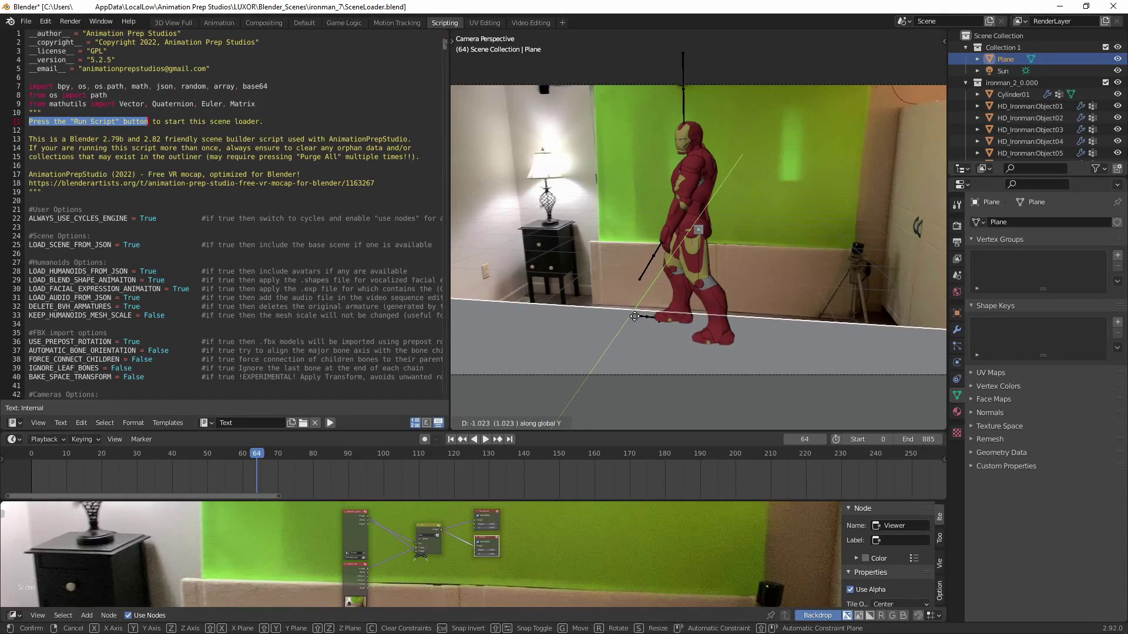
pyautogui.click(634, 316)
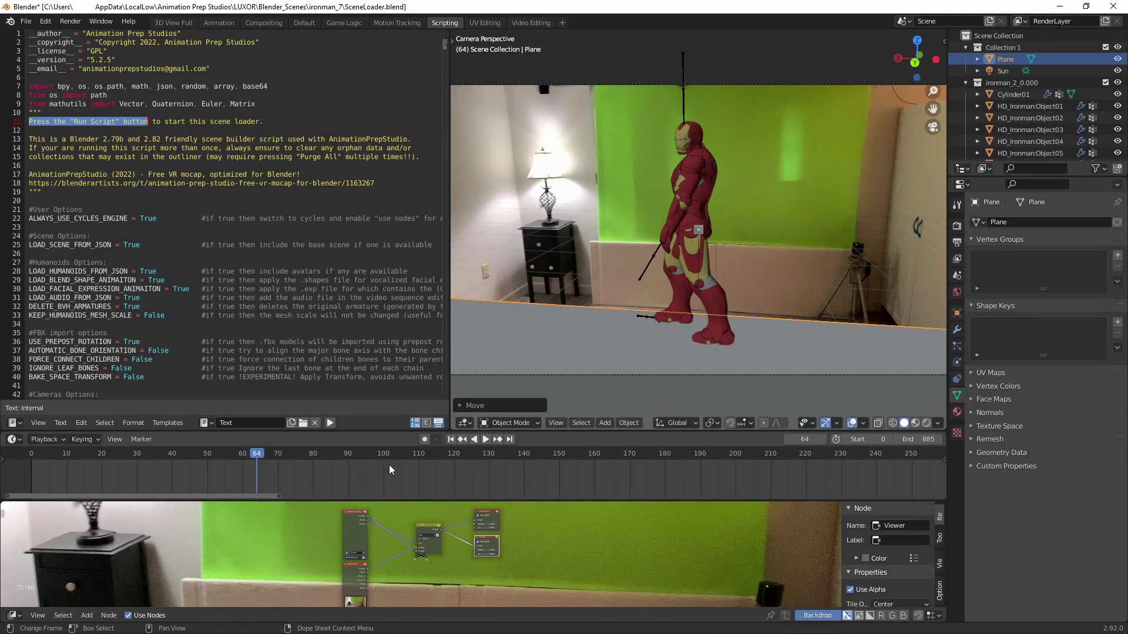
# Step: Play the animation to check the character against the background video, and delete the ground plane
pyautogui.moveTo(253, 455)
pyautogui.mouseDown()
pyautogui.moveTo(77, 446)
pyautogui.moveTo(235, 449)
pyautogui.mouseUp()
pyautogui.press('space')
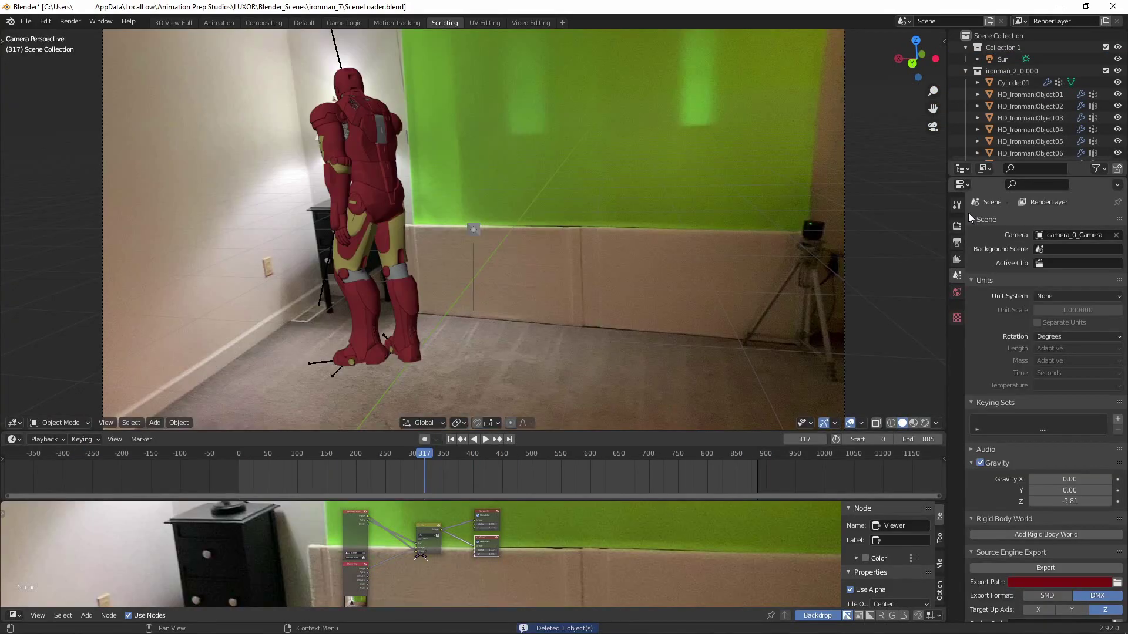
# Step: Switch the render engine to Eevee with Ambient Occlusion enabled, and show the viewport in Rendered shading
pyautogui.click(957, 226)
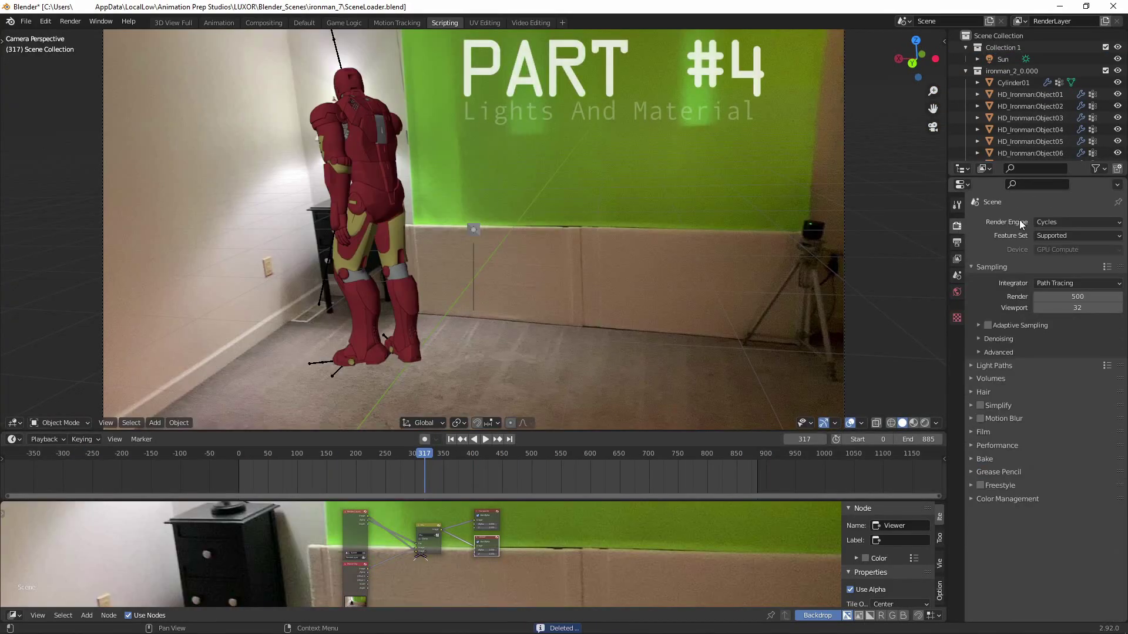
pyautogui.click(1053, 223)
pyautogui.click(1052, 234)
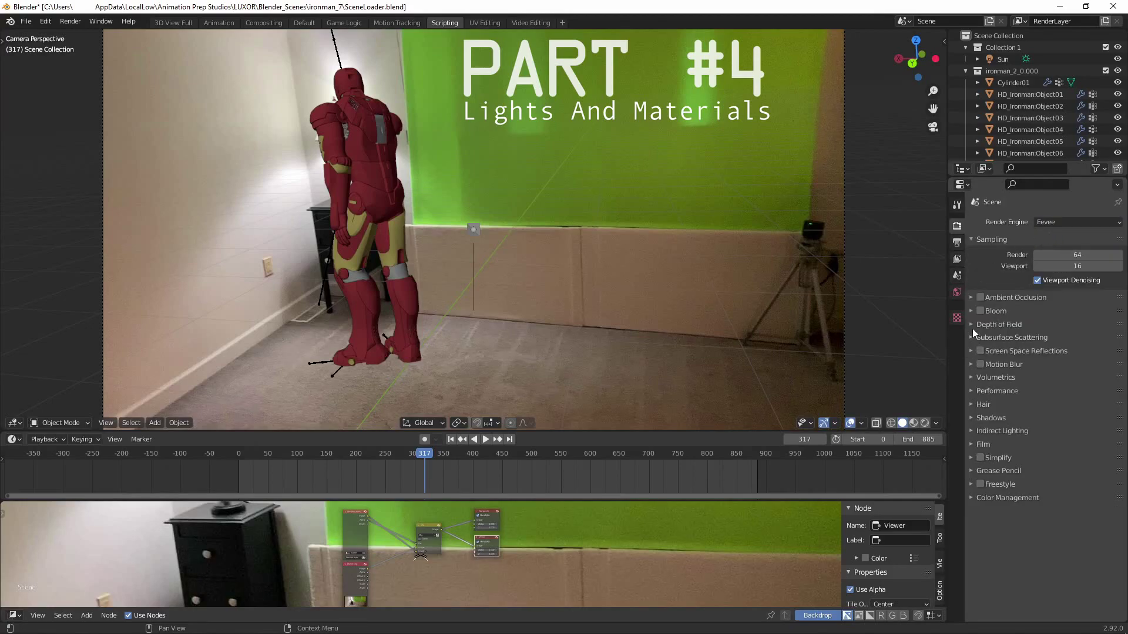
pyautogui.click(981, 297)
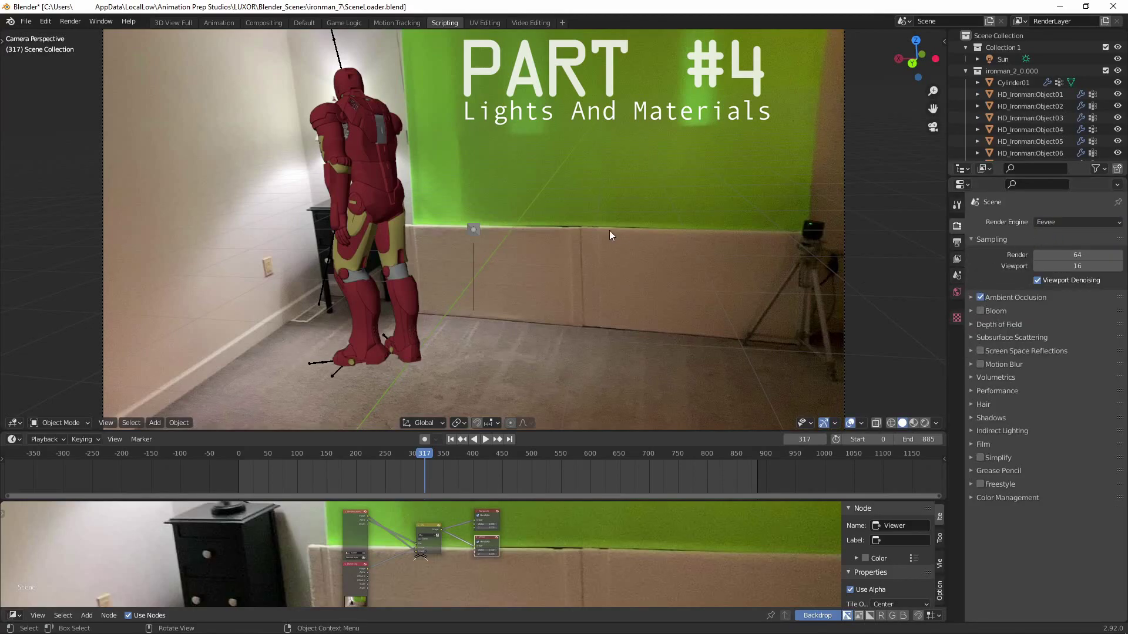
pyautogui.click(925, 423)
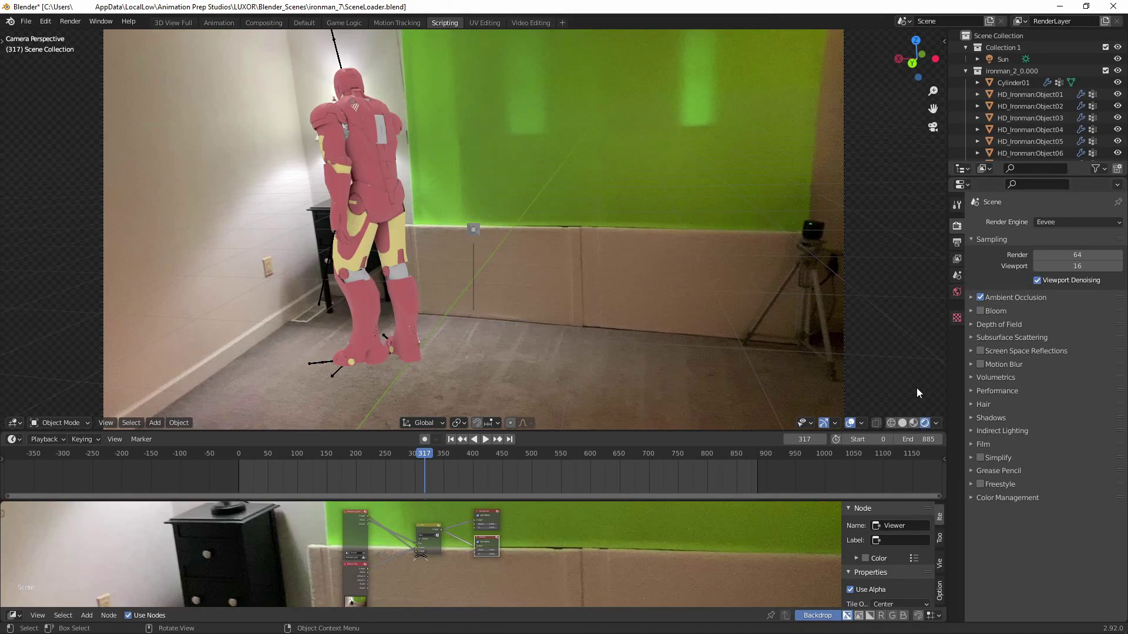
# Step: Set the world color by sampling the wall in the background video, and fine-tune its brightness value
pyautogui.click(957, 292)
pyautogui.click(1070, 275)
pyautogui.click(1104, 226)
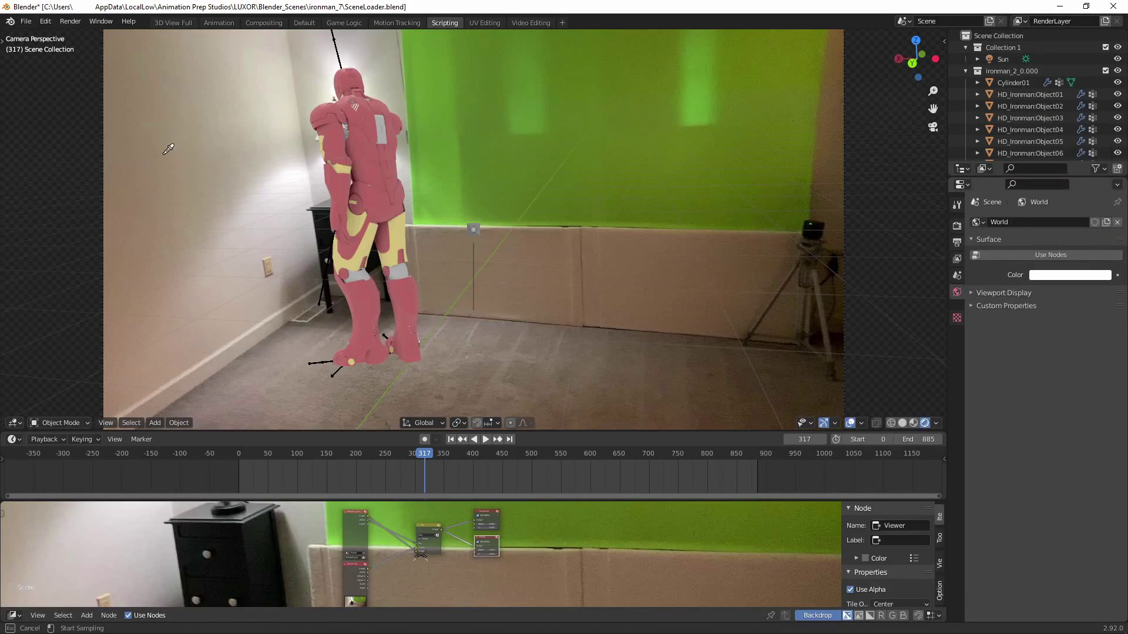
pyautogui.click(155, 141)
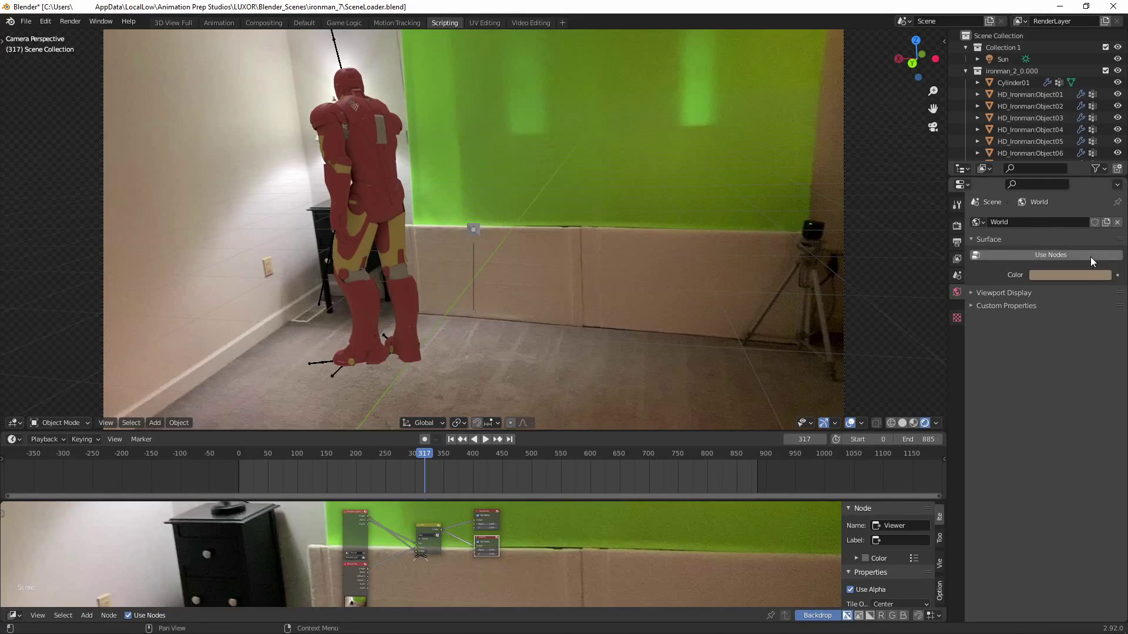
pyautogui.click(1095, 271)
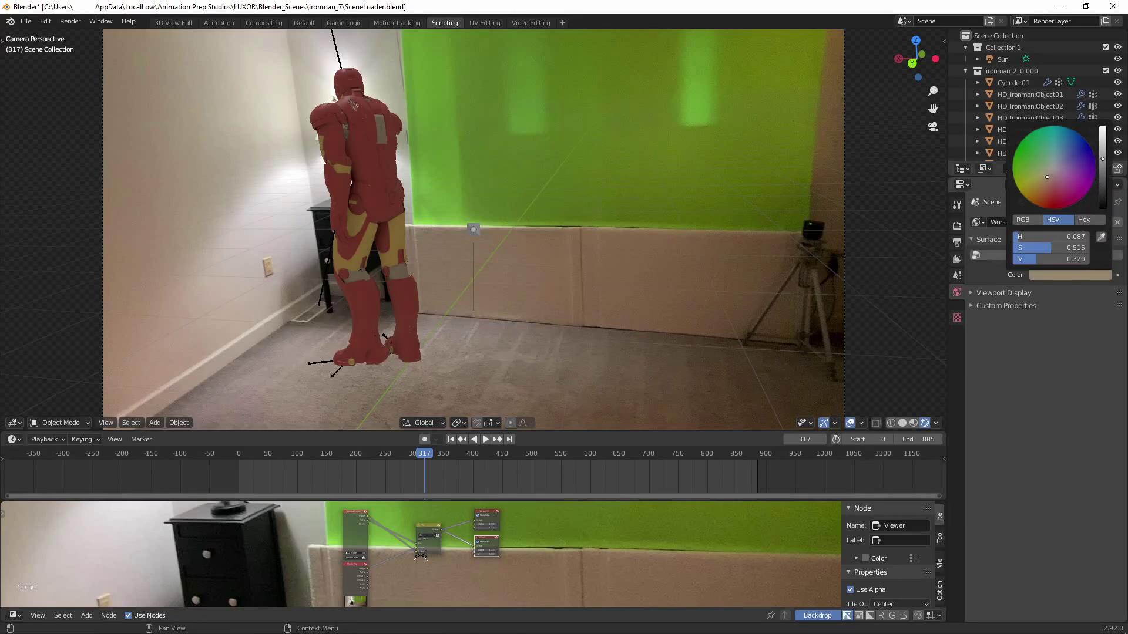
pyautogui.moveTo(1052, 260)
pyautogui.mouseDown()
pyautogui.moveTo(1063, 259)
pyautogui.moveTo(1043, 259)
pyautogui.mouseUp()
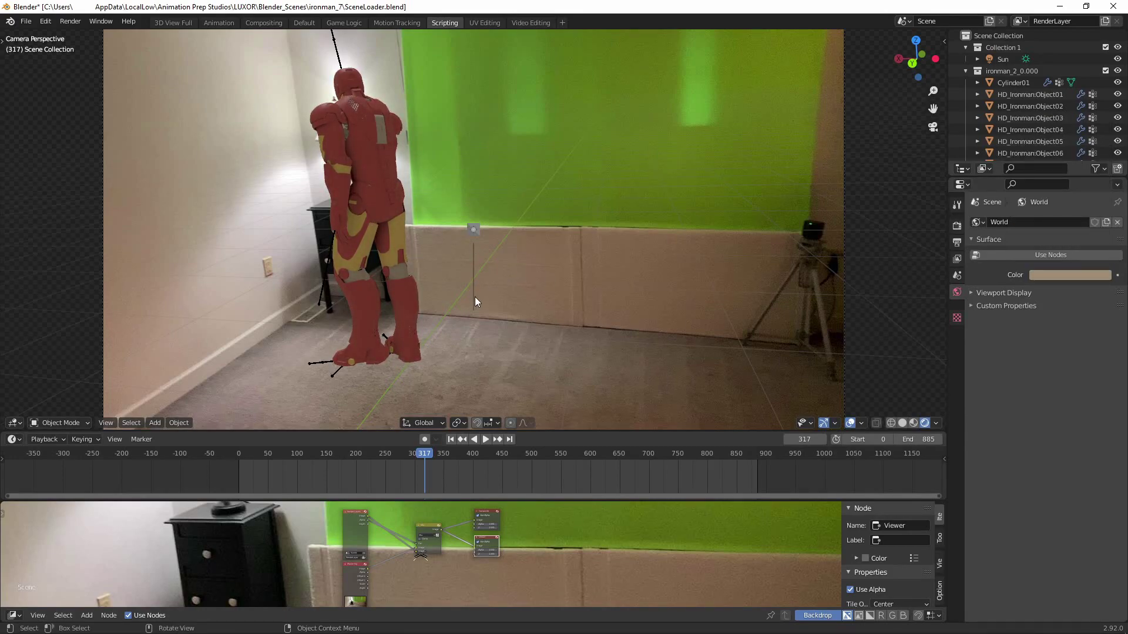
# Step: Select the armor piece on the character's upper back and increase the Metallic value of its Iron_man_leg:red material
pyautogui.scroll(4, 419, 247)
pyautogui.click(419, 246)
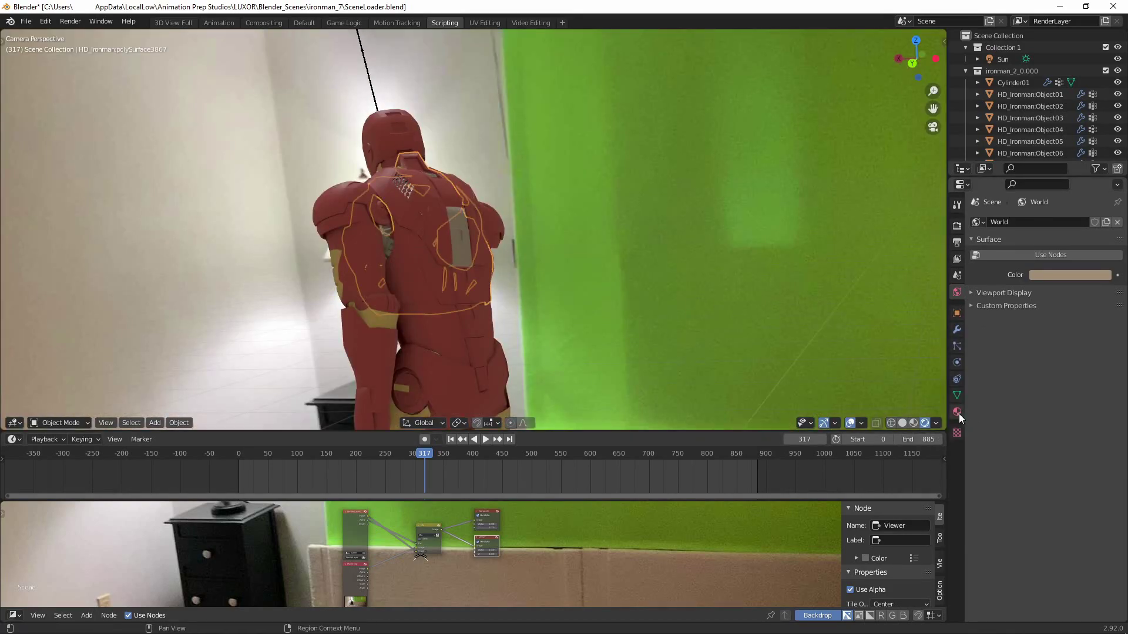
pyautogui.click(957, 411)
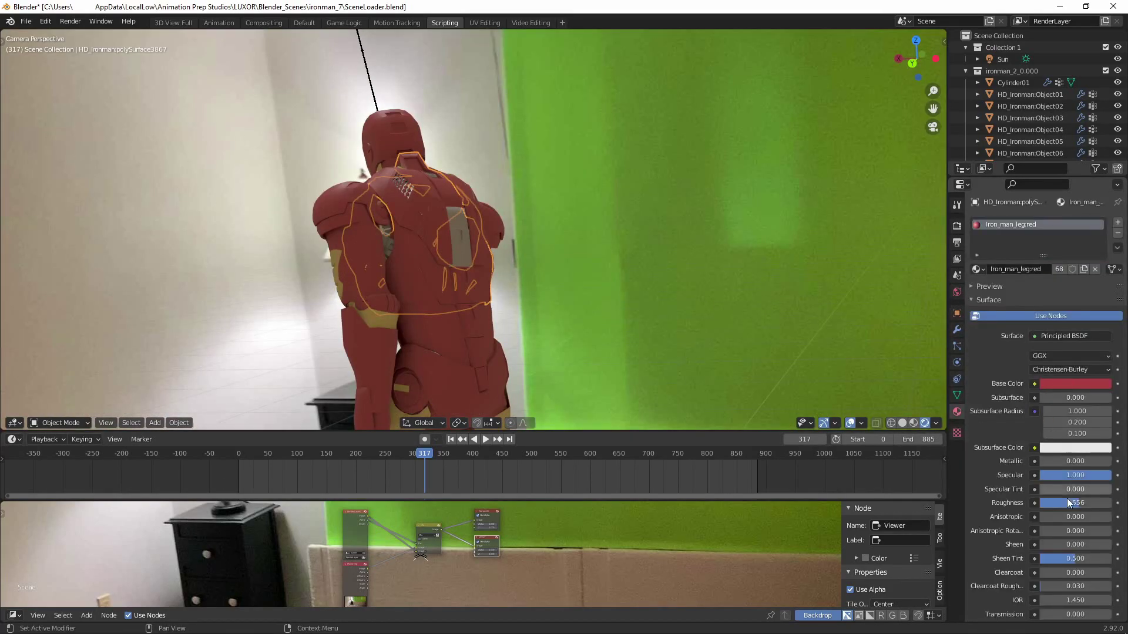
pyautogui.moveTo(1057, 461); pyautogui.dragTo(1090, 461)
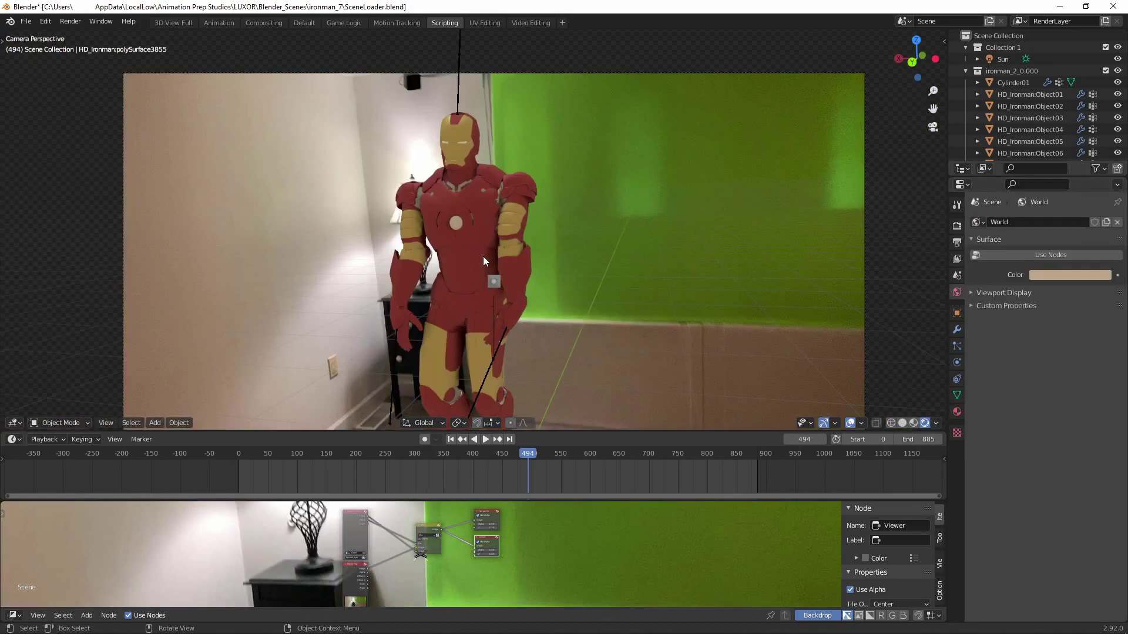
# Step: Go to about frame 197 and give the eyes' material a white emission with a strength of 3.500
pyautogui.click(355, 453)
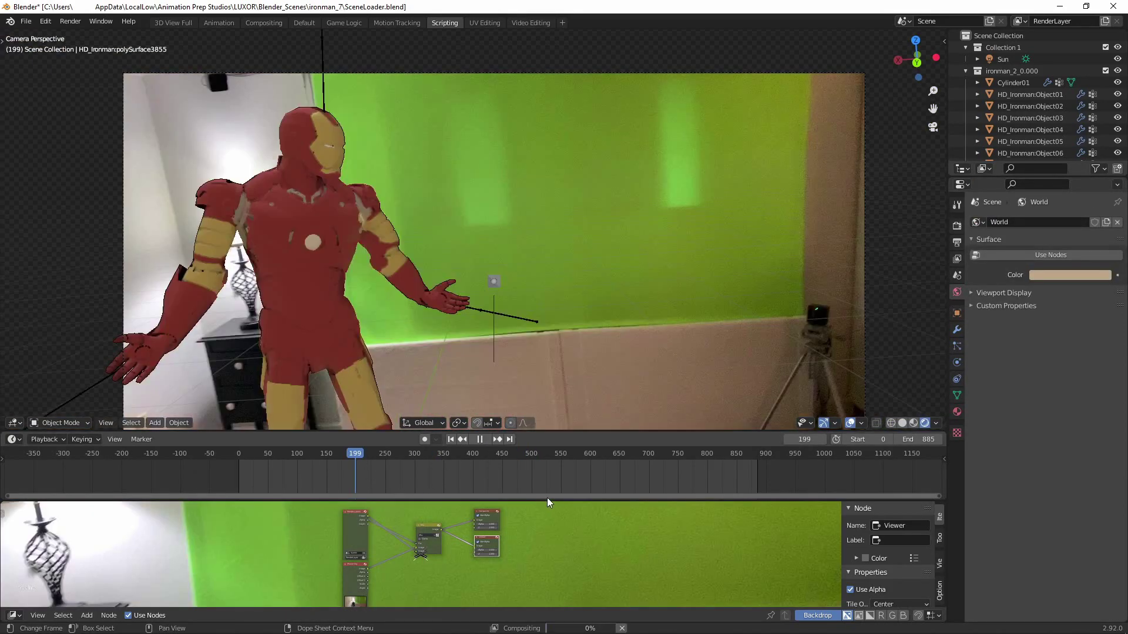
pyautogui.scroll(-3, 608, 285)
pyautogui.scroll(4, 614, 282)
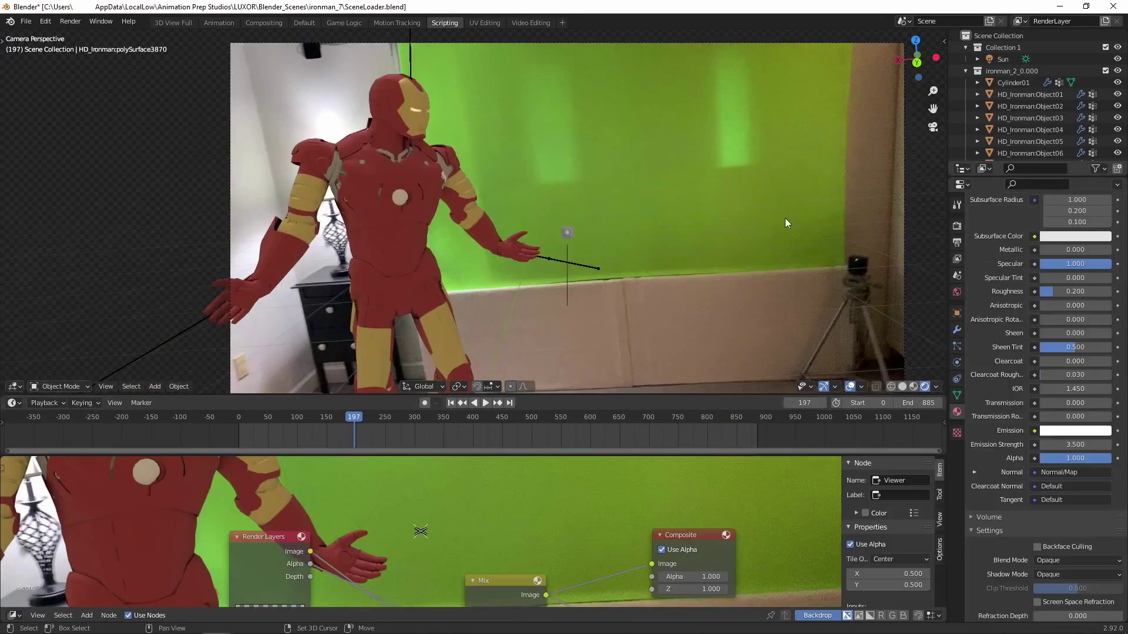
# Step: Enable Bloom with threshold 0.800, knee 0.260 and intensity 0.100 for the glowing parts, and turn on Motion Blur
pyautogui.click(957, 226)
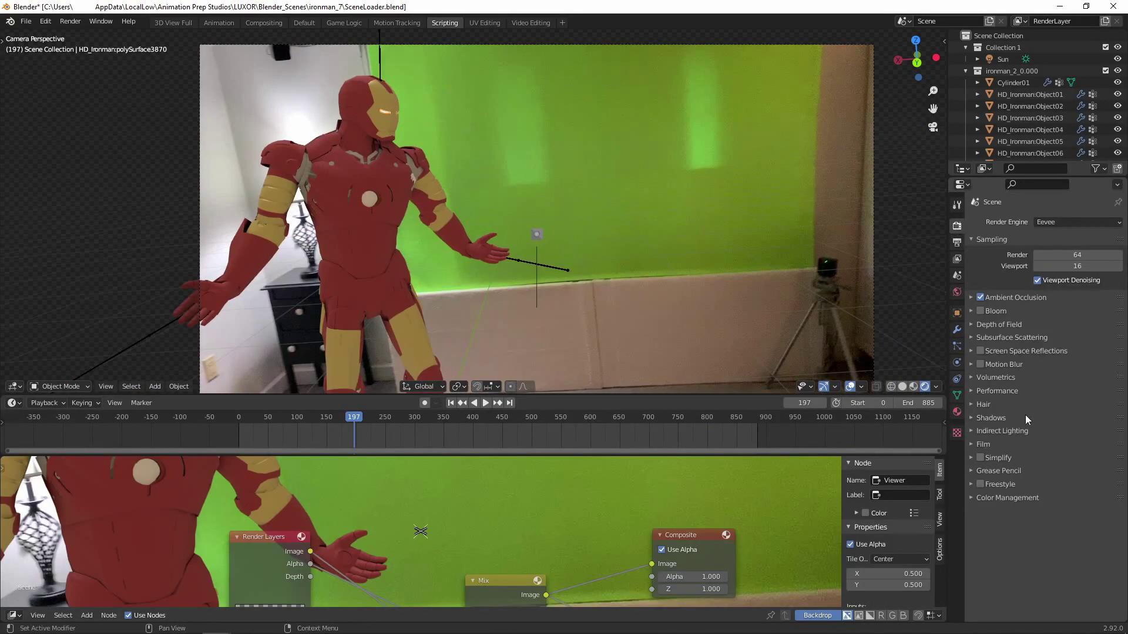
pyautogui.scroll(3, 463, 131)
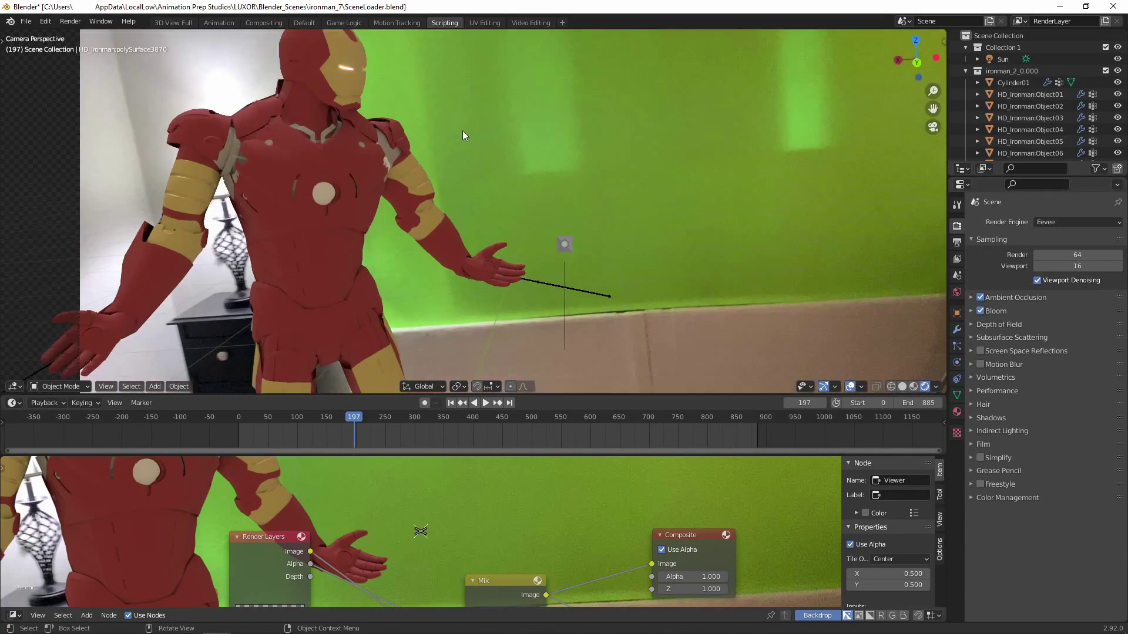
pyautogui.click(1003, 311)
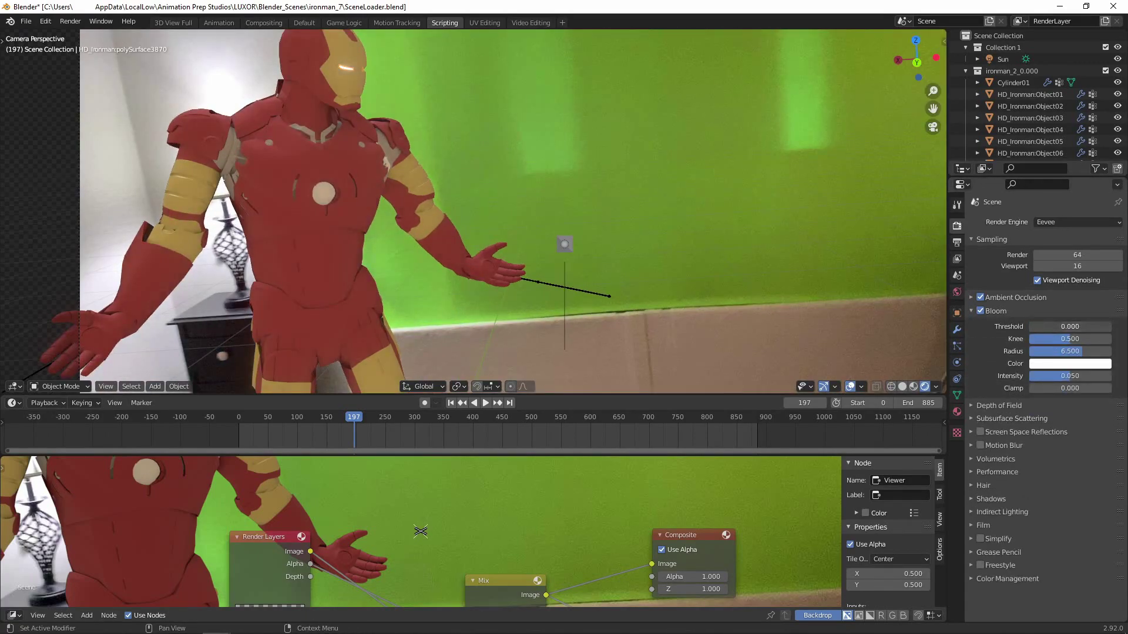
pyautogui.scroll(-3, 547, 268)
pyautogui.scroll(5, 546, 269)
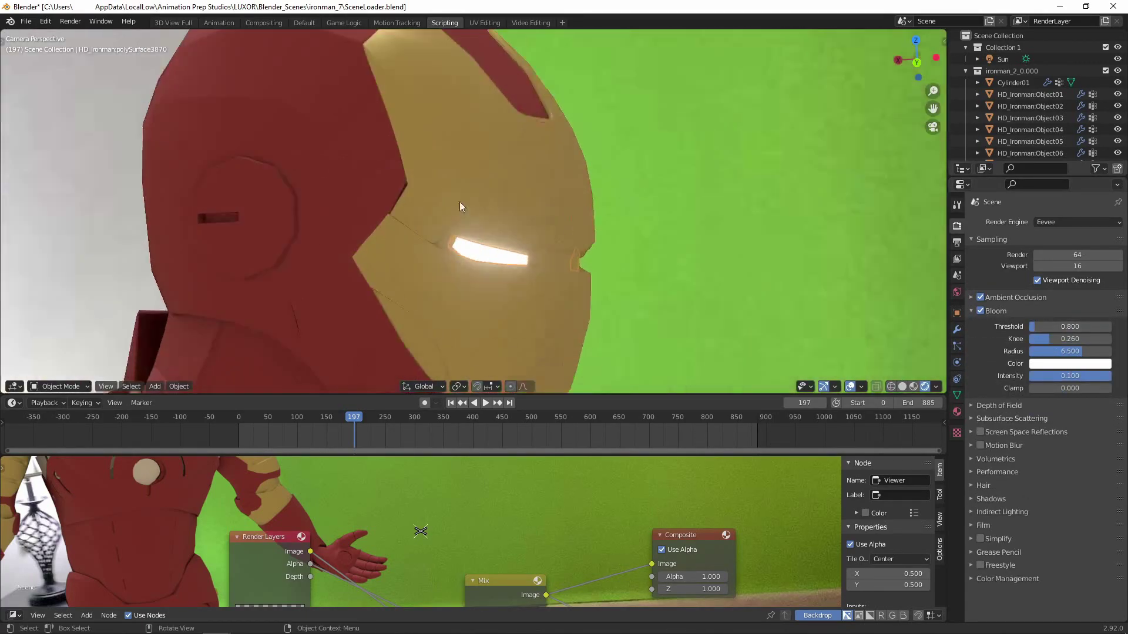
pyautogui.scroll(1, 561, 215)
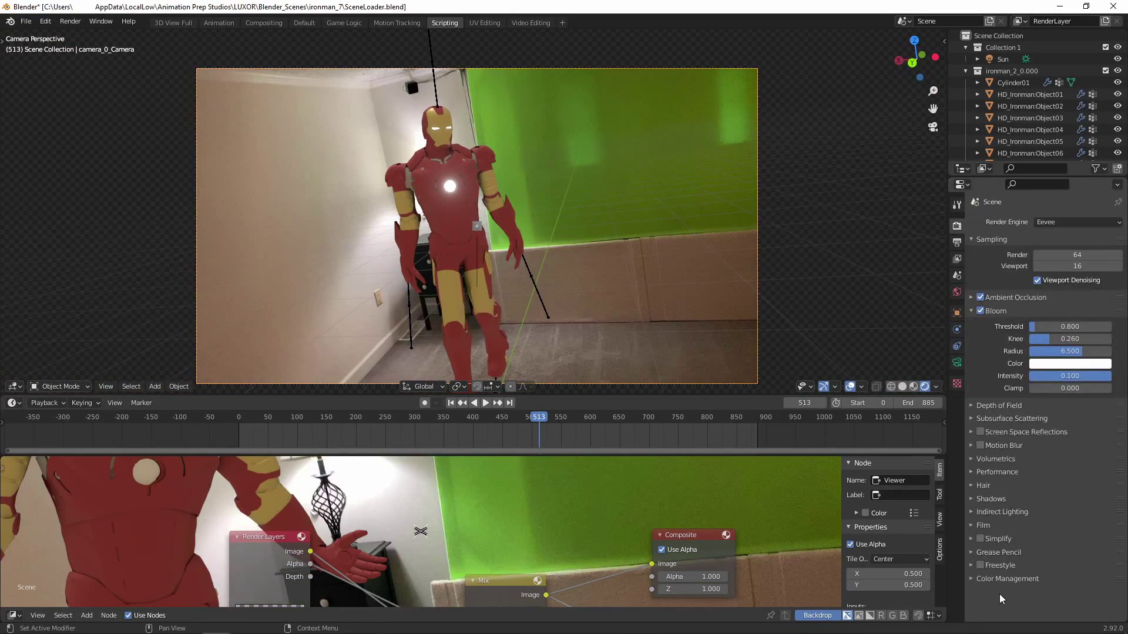
pyautogui.click(981, 446)
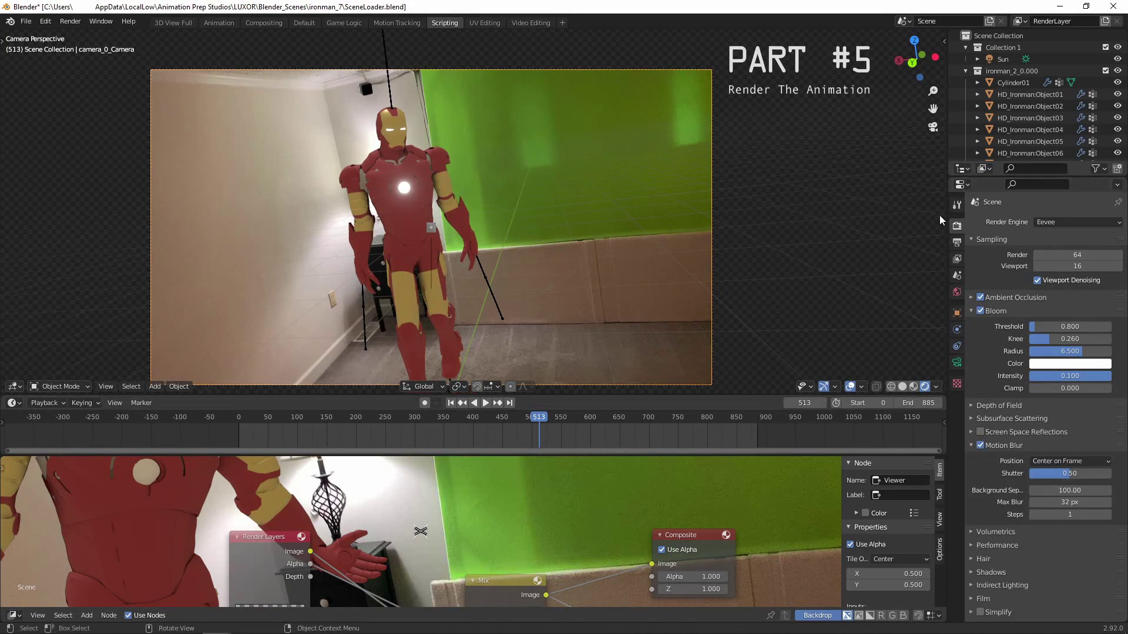
# Step: Review the output resolution, frame range and video encoding settings for the animation, and save the scene file
pyautogui.click(957, 242)
pyautogui.click(1001, 446)
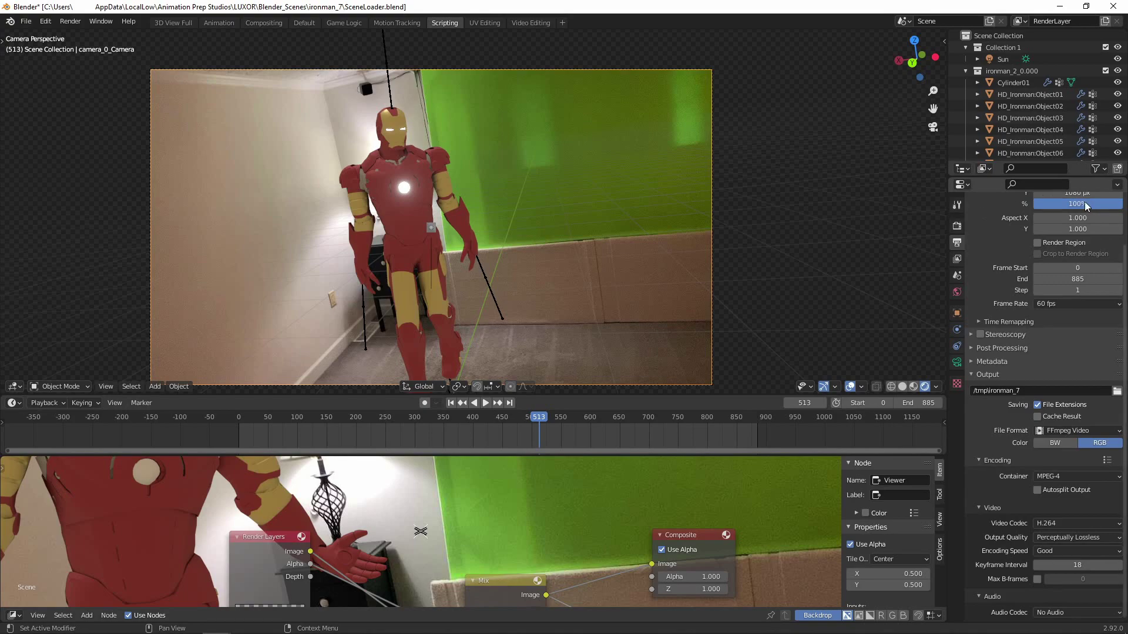
pyautogui.scroll(3, 1065, 305)
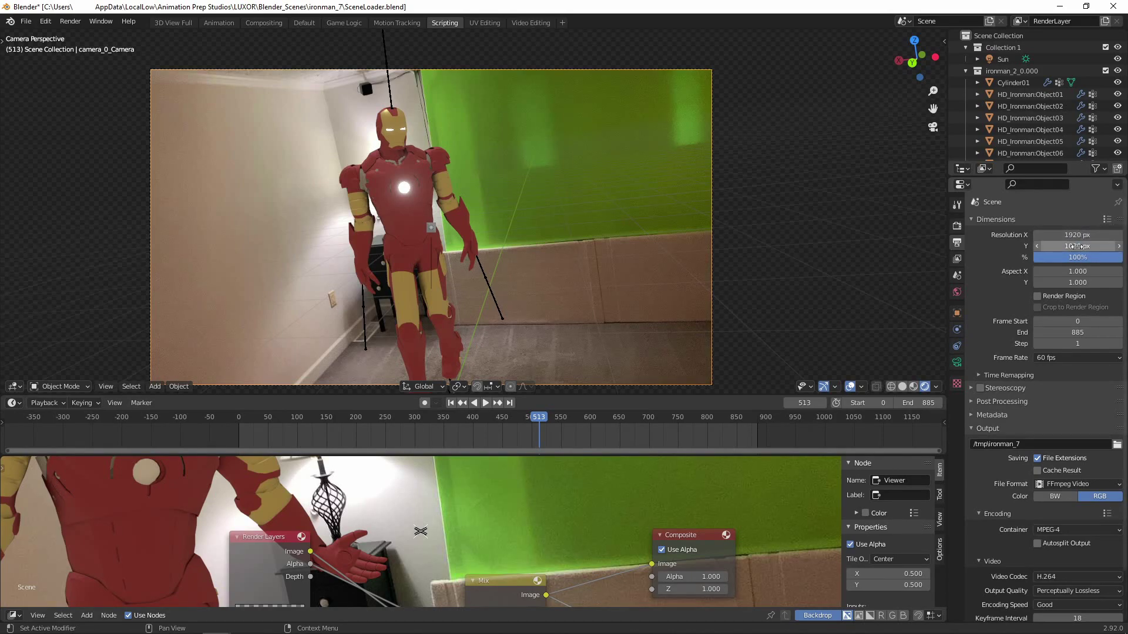
pyautogui.hotkey('ctrl', 's')
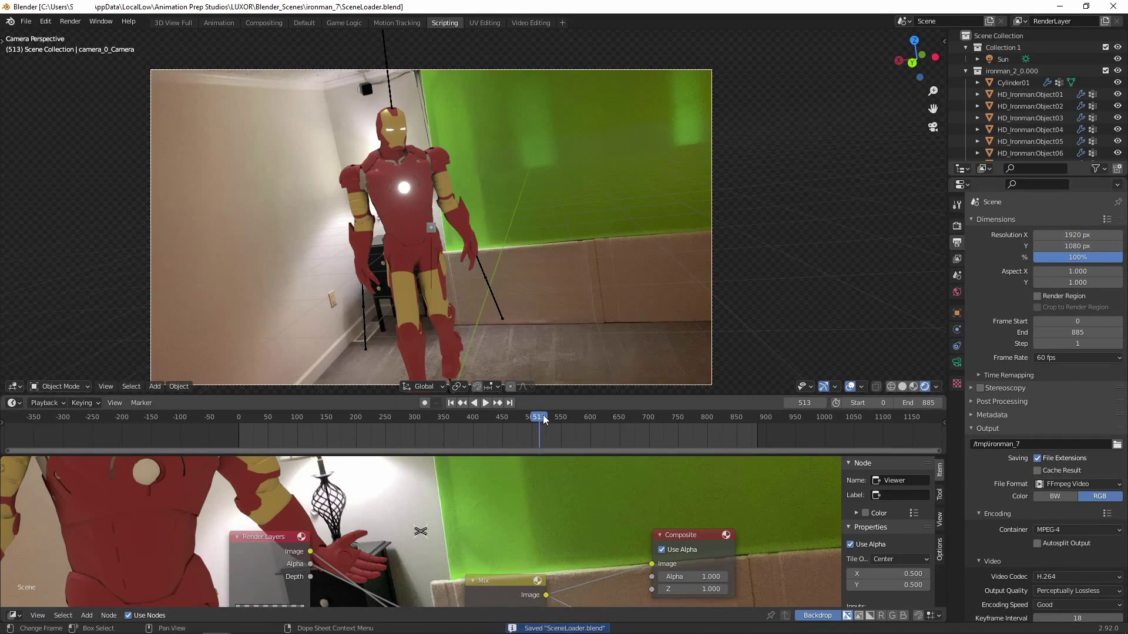